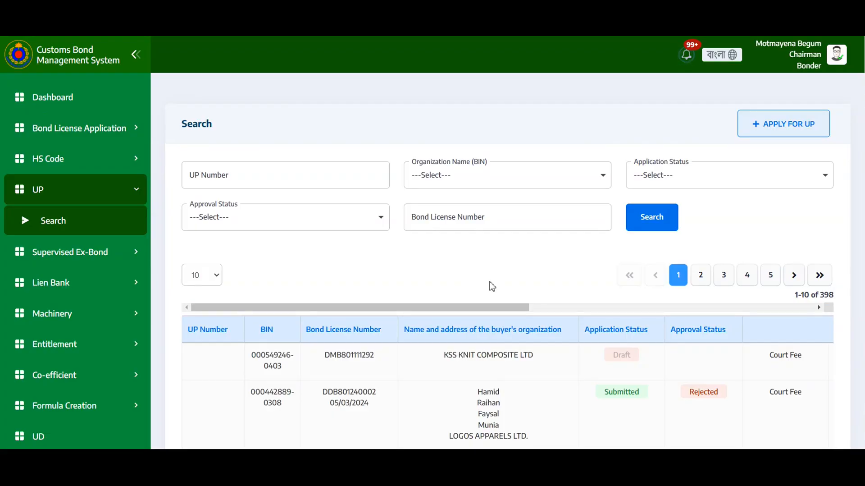
Start a new UP application for the organization Fraulen Fashion Limited and proceed past its bonder profile.
left_click(766, 130)
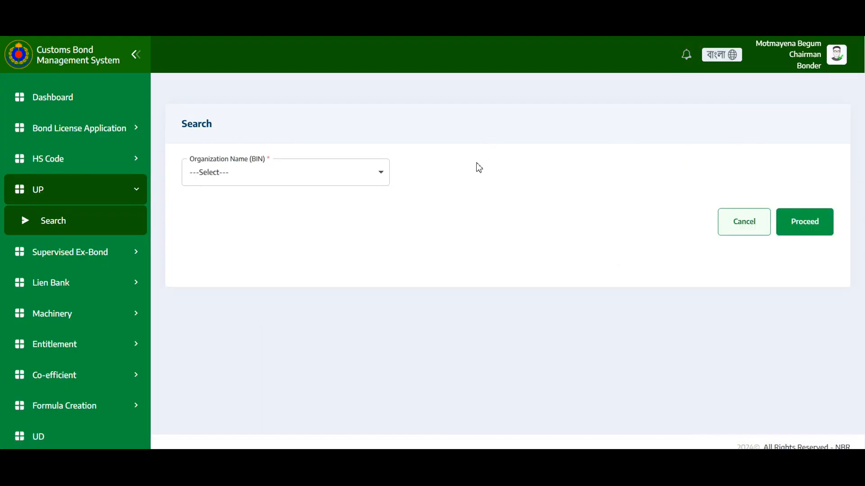
left_click(298, 176)
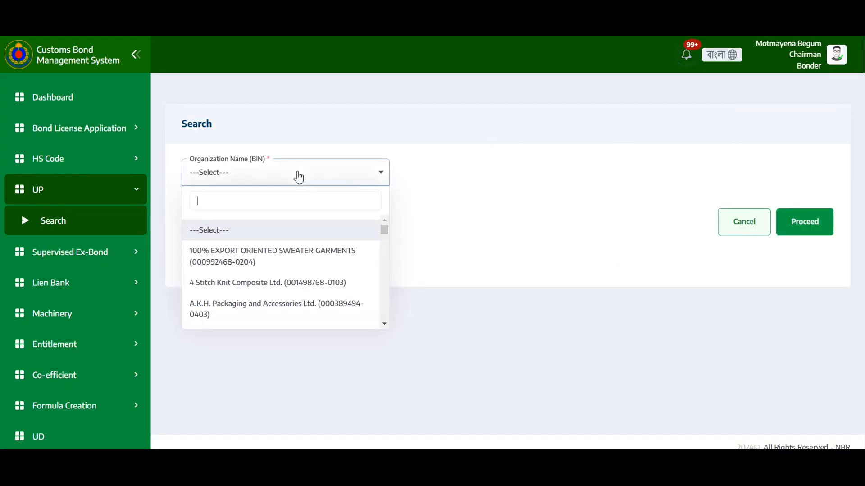
type("f")
scroll(328, 252, "down", 3)
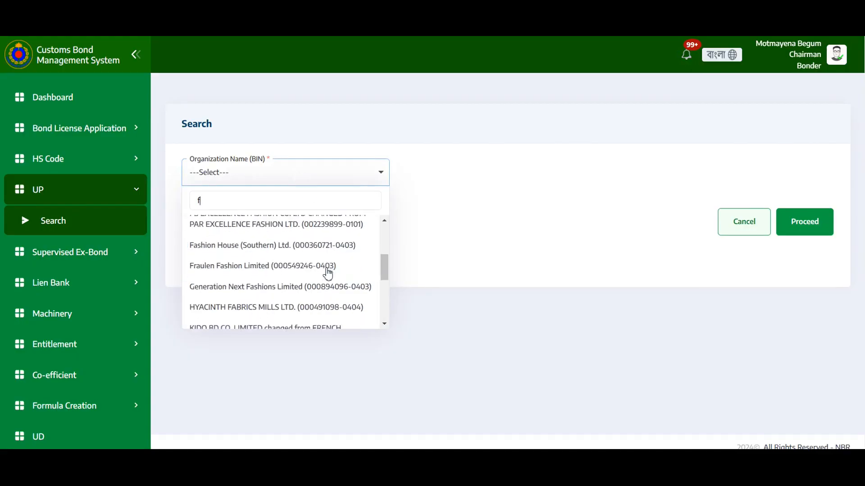
left_click(282, 270)
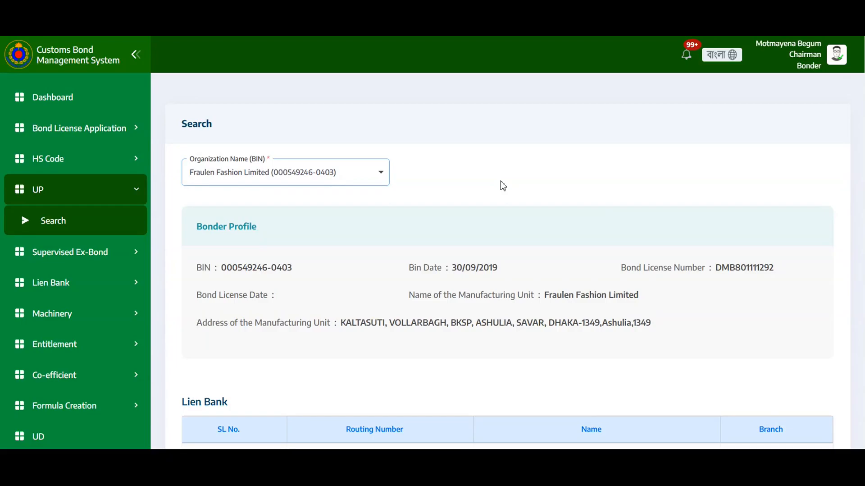
scroll(476, 220, "down", 3)
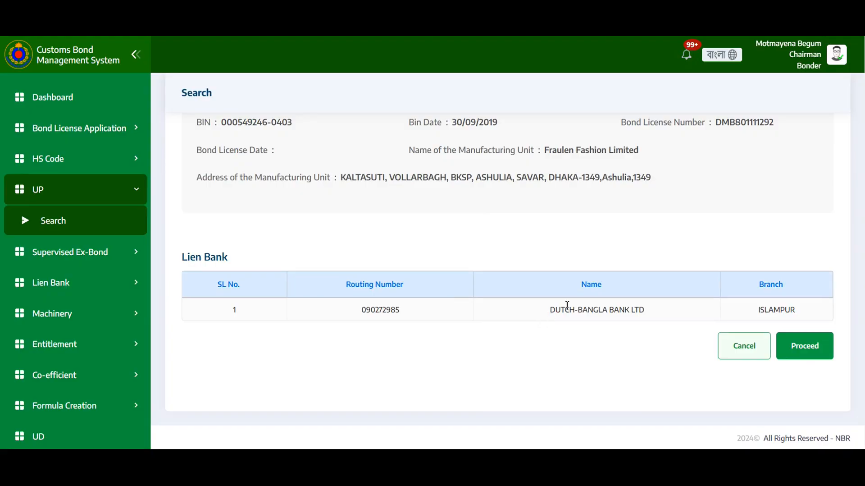
left_click(805, 346)
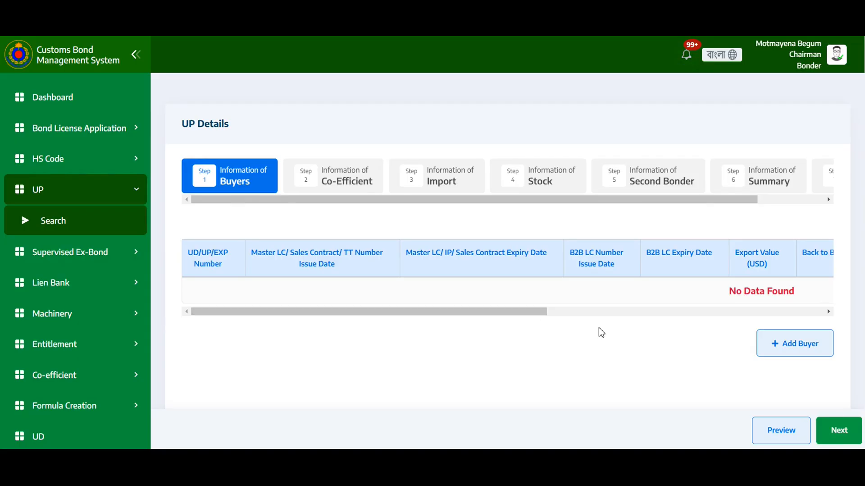
Start adding a buyer and set the type of UP to UD To UP.
left_click(784, 352)
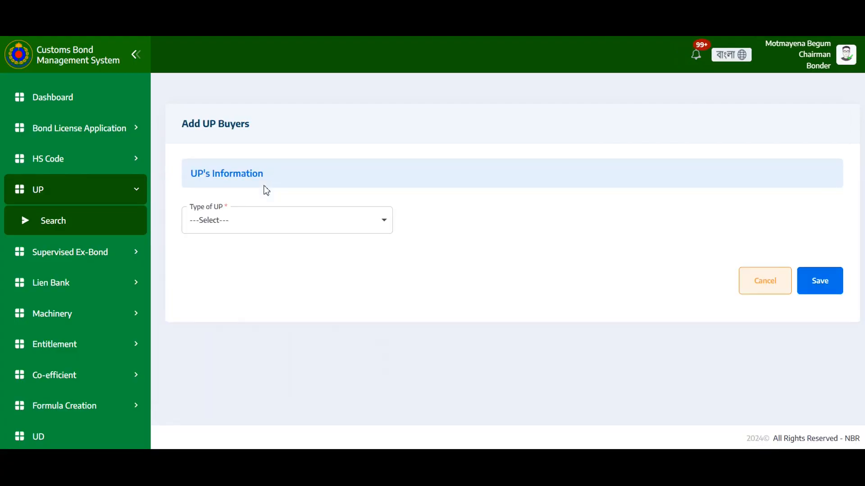
left_click(272, 228)
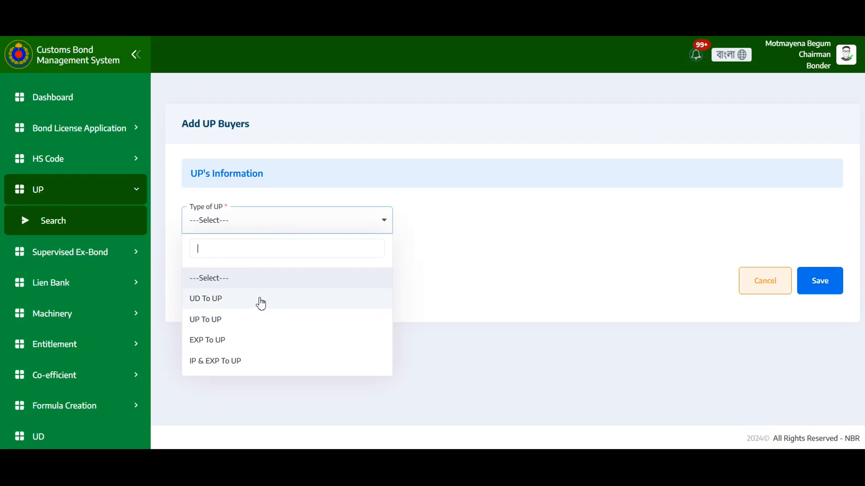
left_click(214, 298)
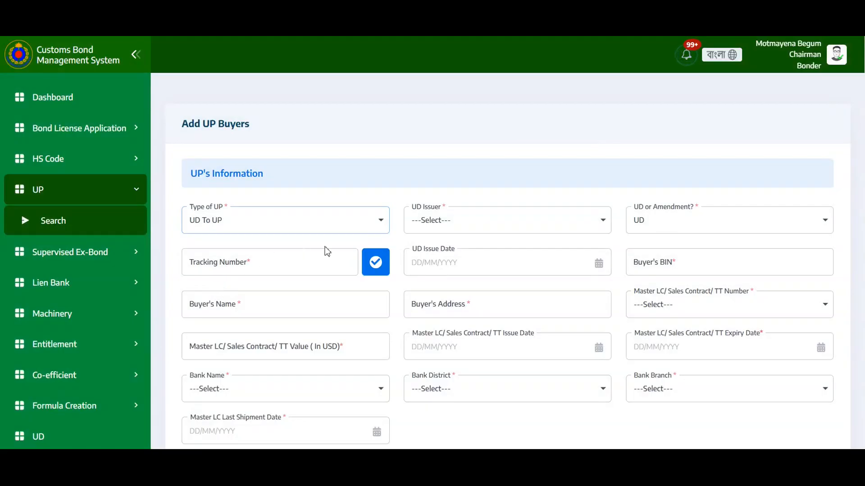
Set the UD issuer to BKMEA and choose UD Amendment as the UD or amendment type.
left_click(476, 223)
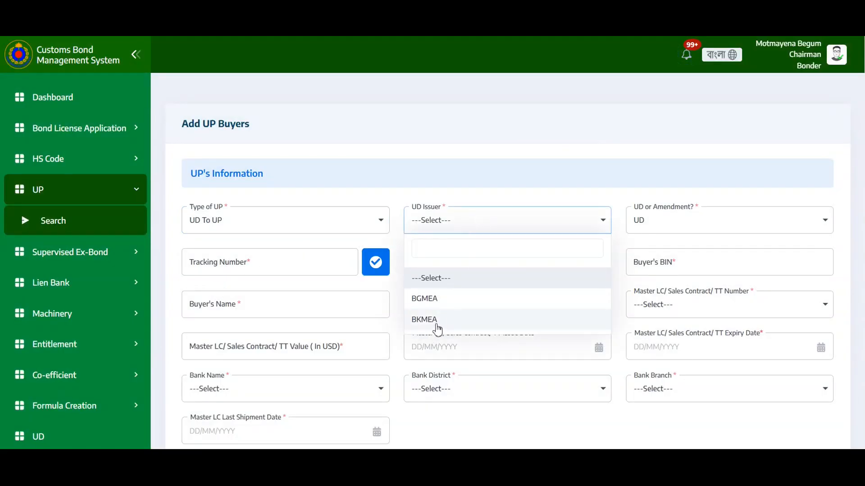
left_click(437, 320)
left_click(667, 227)
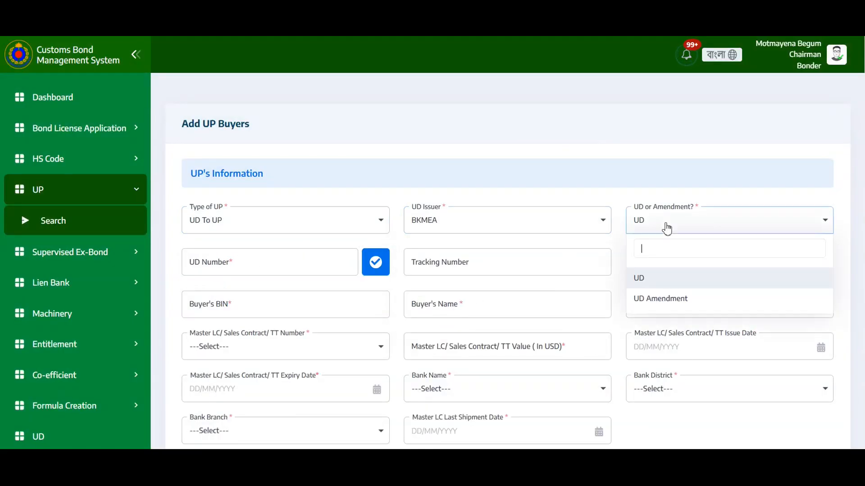
left_click(671, 299)
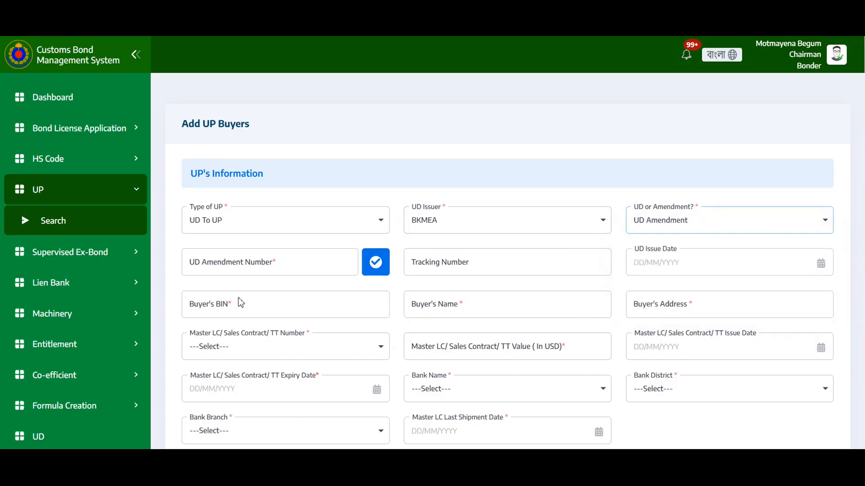
Paste the UD amendment number BKMEA\DHK\AM\2024\2493\66-3 and verify it to load the buyer details.
left_click(266, 265)
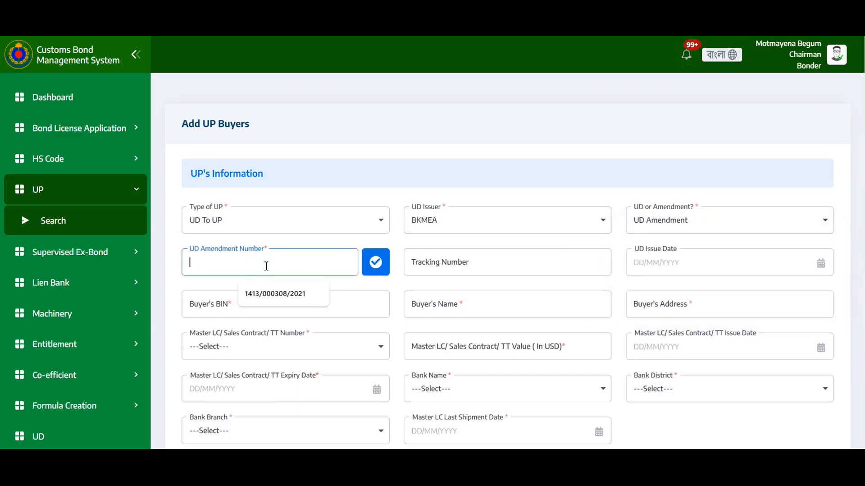
type("BKMEA\\DHK\\AM\\2024\\2493\\66-3")
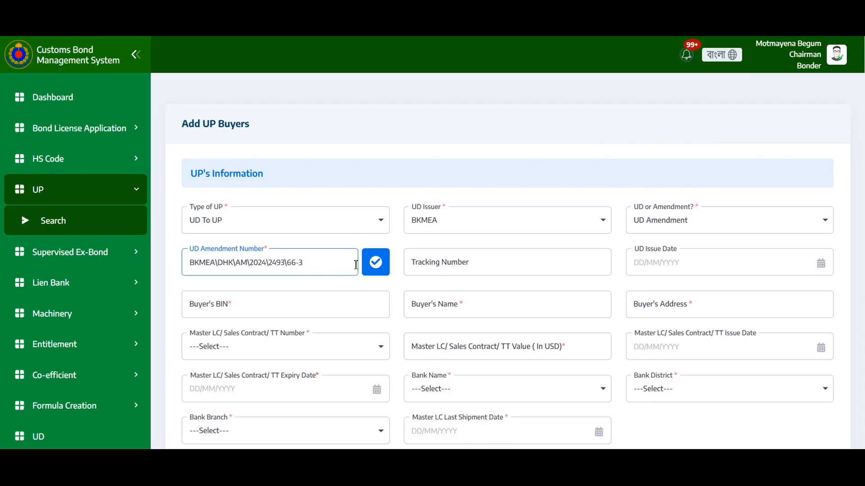
left_click(377, 264)
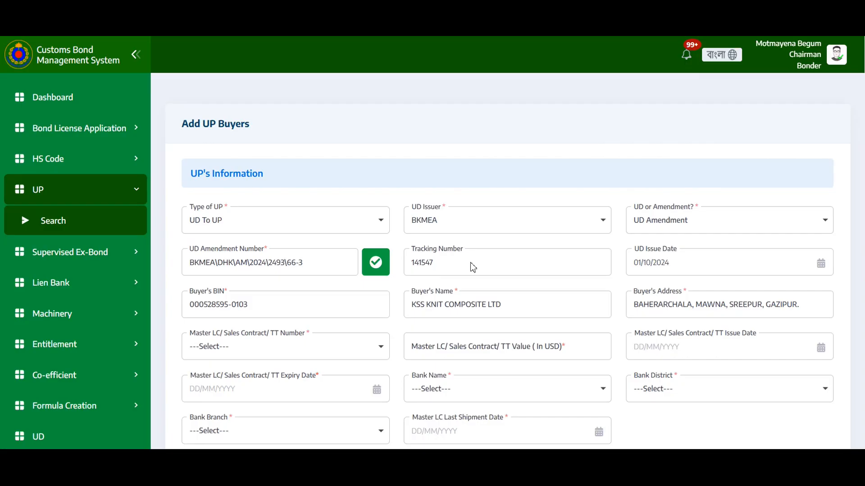
Select PEPCO/KSS/SS25/07 as the master LC/sales contract/TT number.
scroll(395, 301, "down", 1)
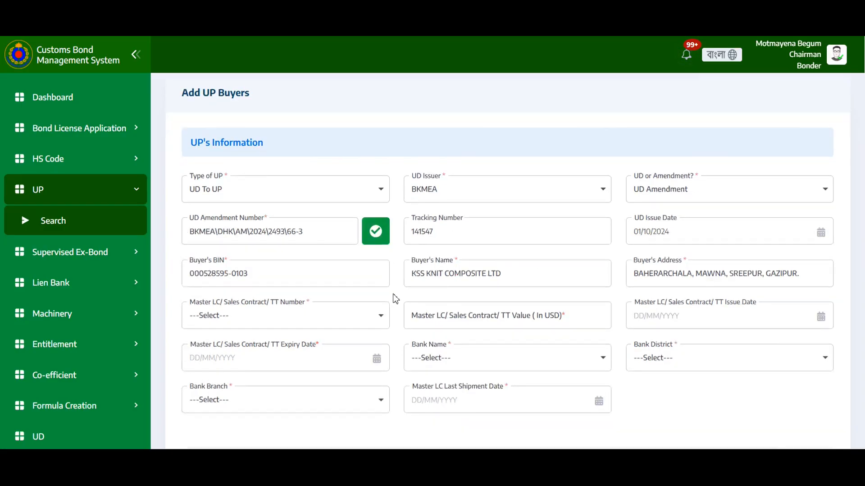
scroll(395, 300, "down", 3)
left_click(252, 177)
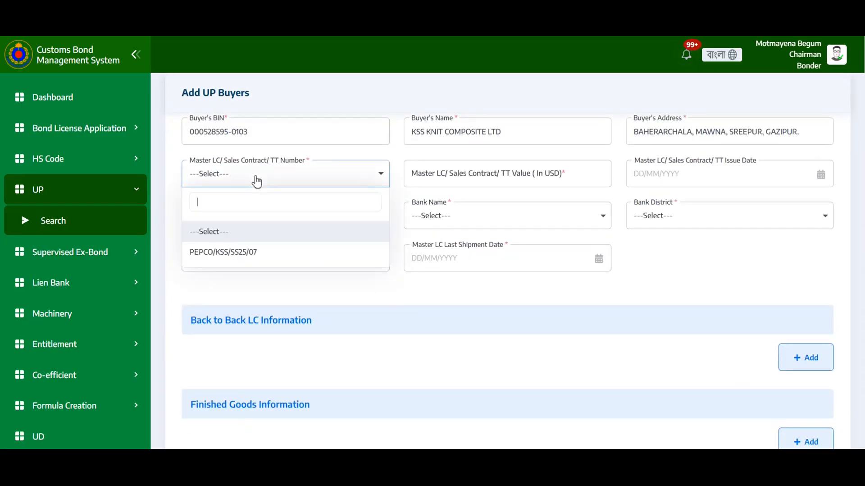
left_click(237, 258)
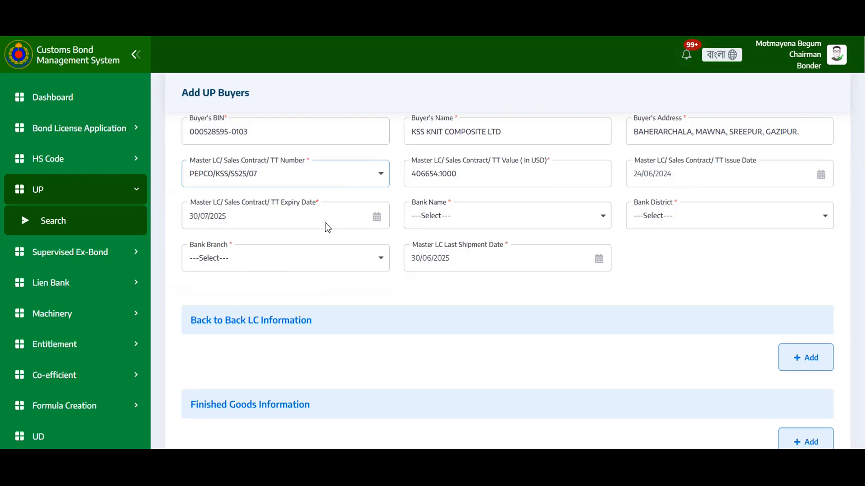
Set the bank name to AB BANK LTD., bank district to DHAKA, and bank branch to AGENT BANKING.
left_click(488, 220)
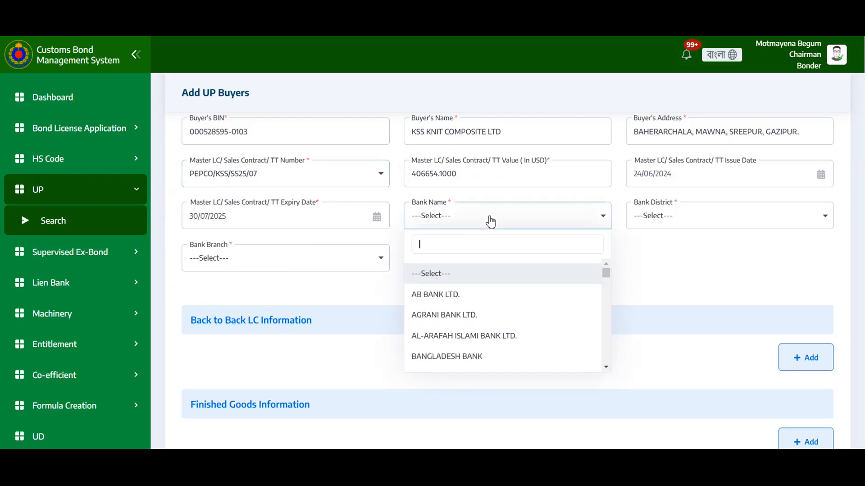
left_click(453, 301)
left_click(686, 215)
left_click(668, 299)
left_click(292, 259)
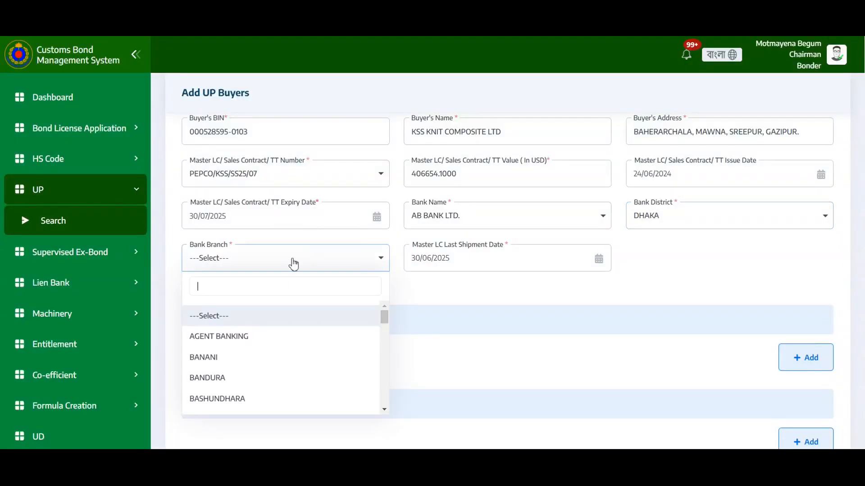
left_click(241, 338)
scroll(648, 304, "down", 2)
scroll(649, 305, "down", 1)
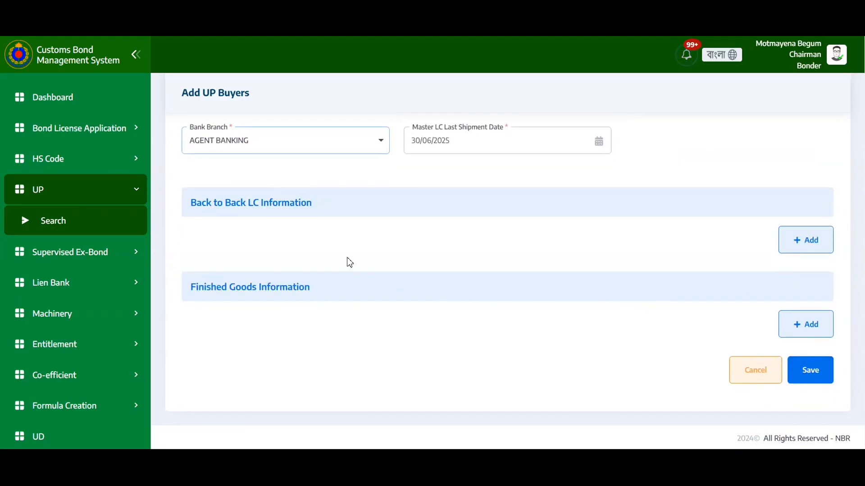
left_click(807, 249)
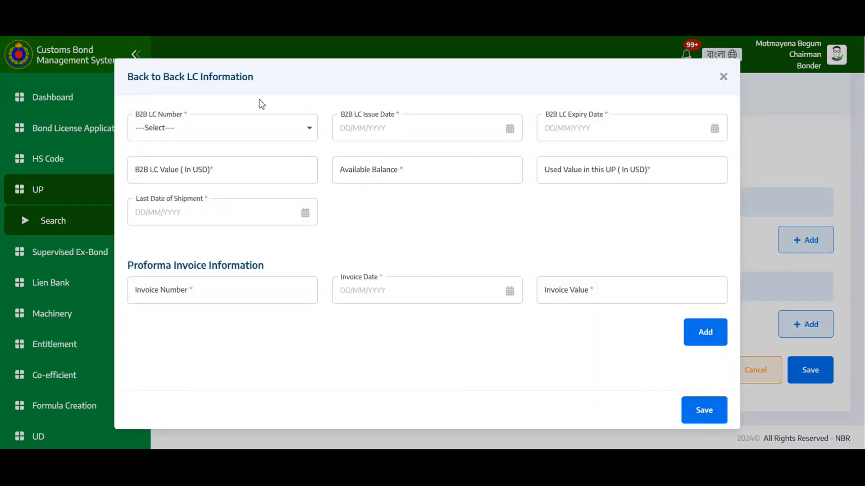
left_click(222, 131)
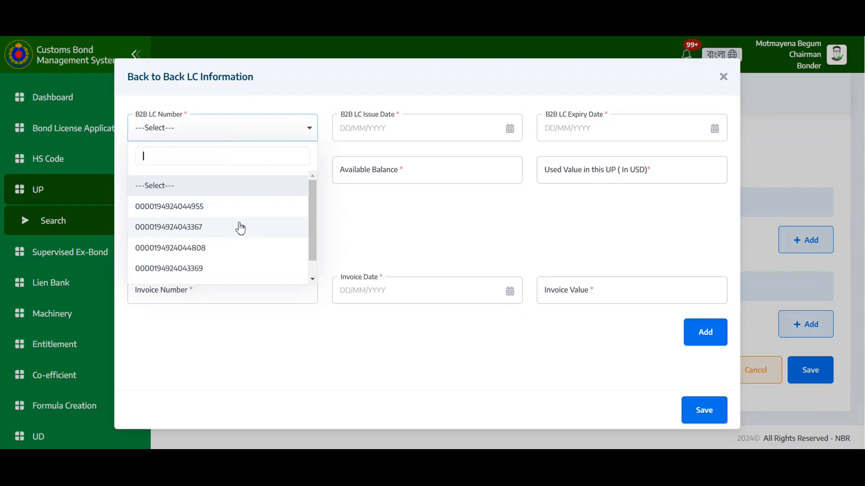
scroll(239, 228, "down", 1)
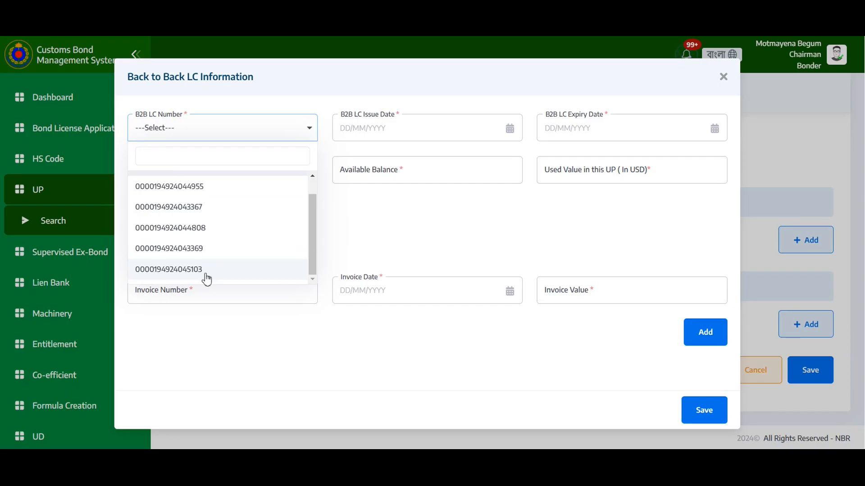
left_click(204, 273)
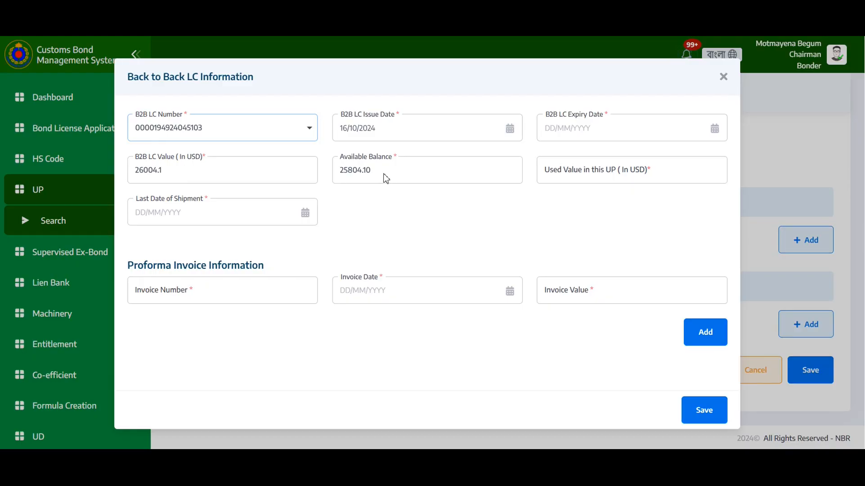
Enter 100 as the used value in this UP and set the B2B LC expiry date to 15/12/2024.
left_click(580, 175)
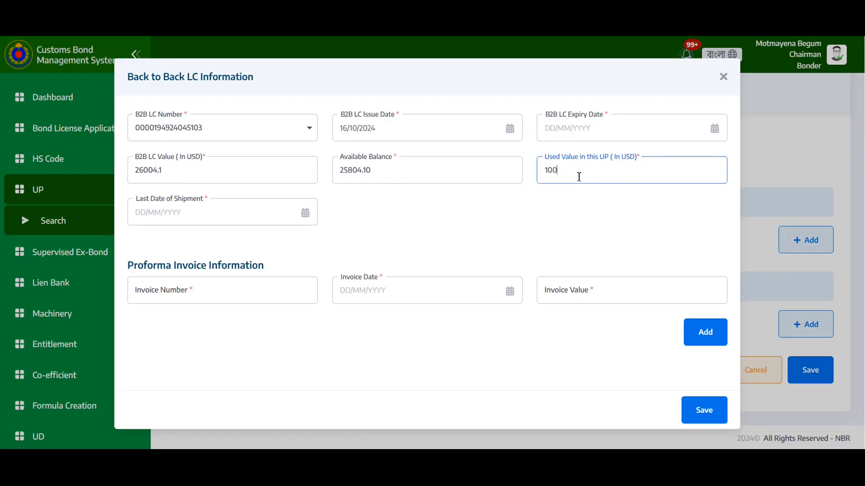
left_click(574, 131)
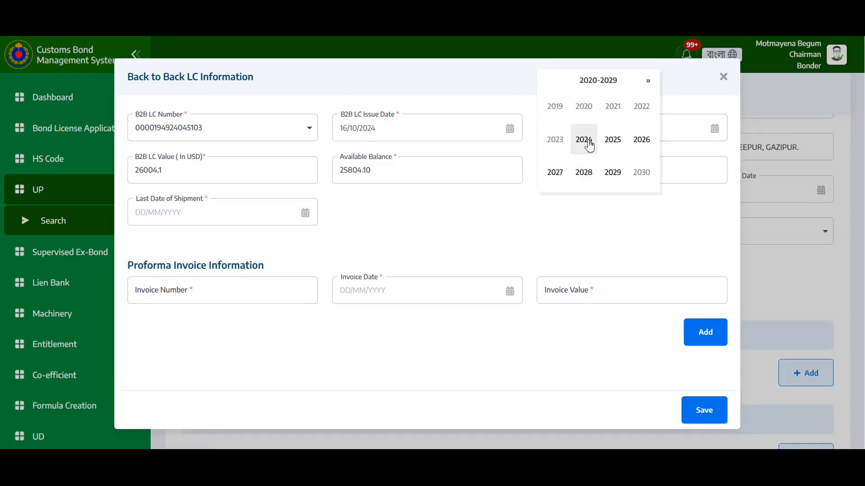
left_click(585, 141)
left_click(643, 173)
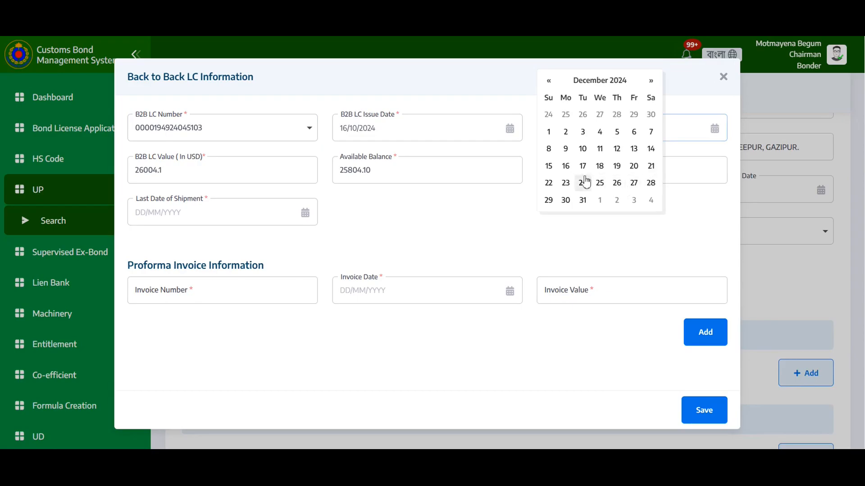
left_click(549, 167)
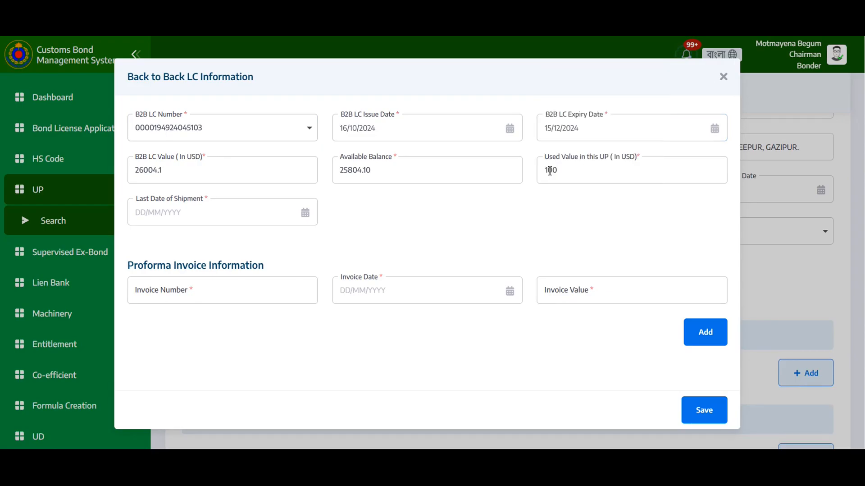
Set the last date of shipment to 01/12/2024.
left_click(201, 211)
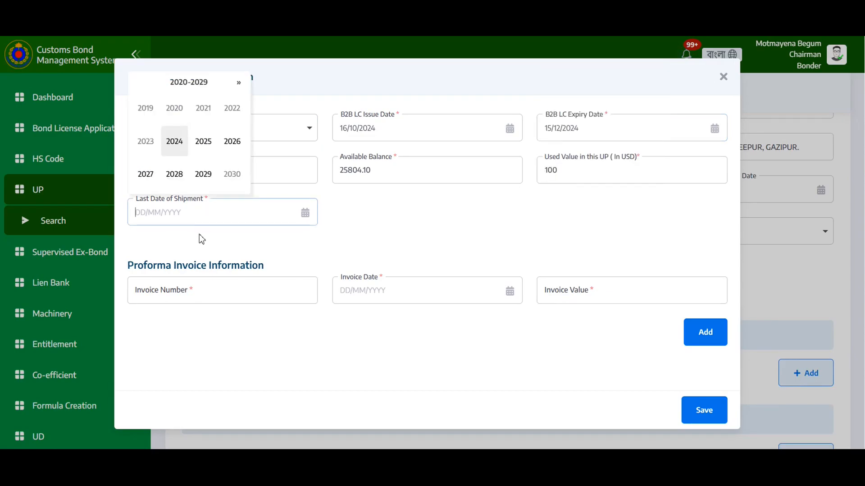
left_click(175, 143)
left_click(233, 175)
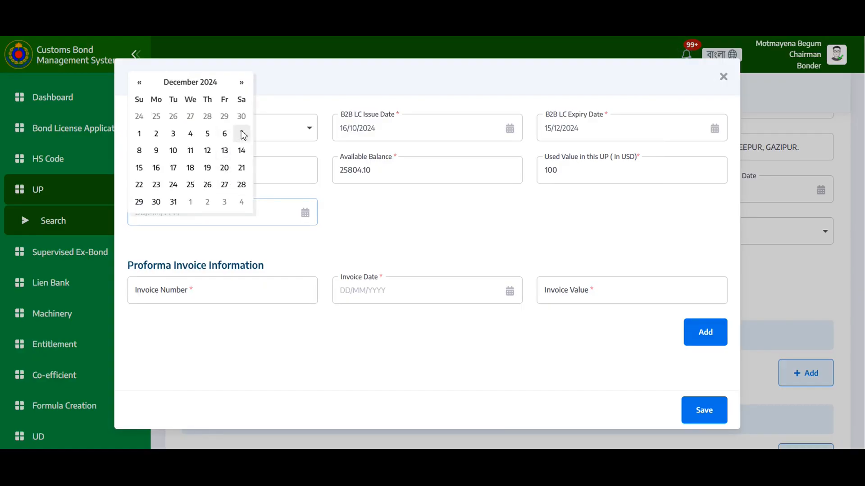
left_click(139, 133)
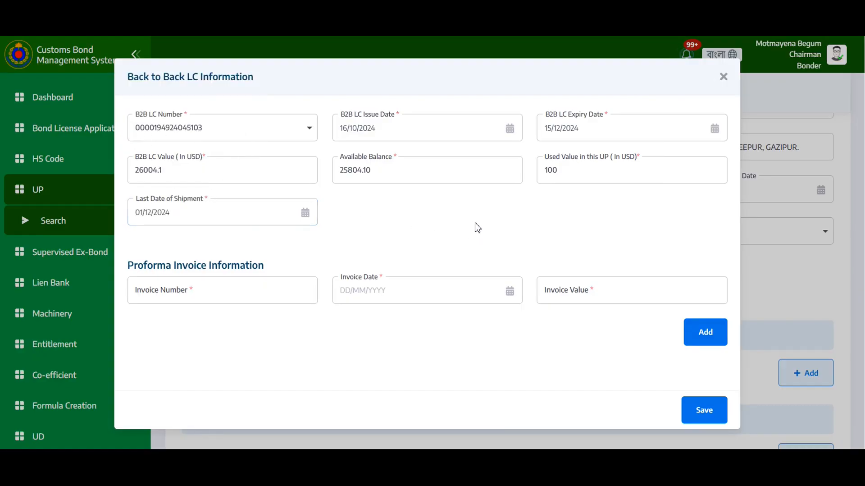
Add a proforma invoice BB444 dated 13/06/2024 with an invoice value of 50.
left_click(273, 294)
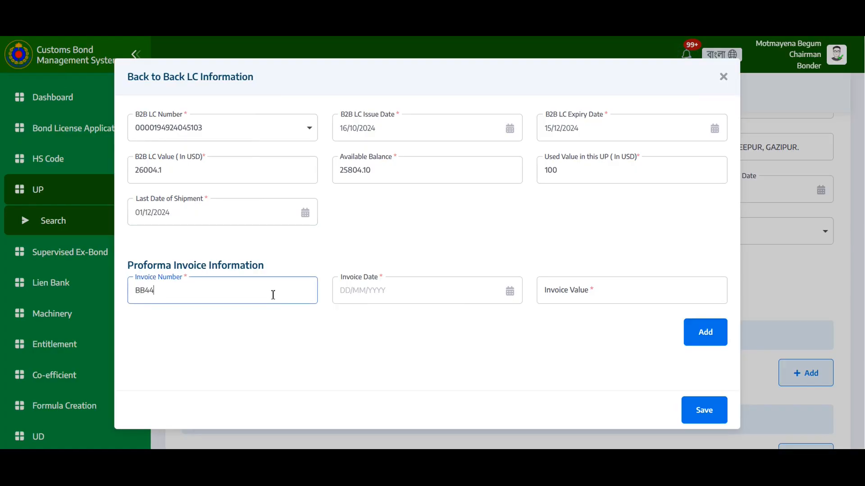
type("BB444")
left_click(390, 291)
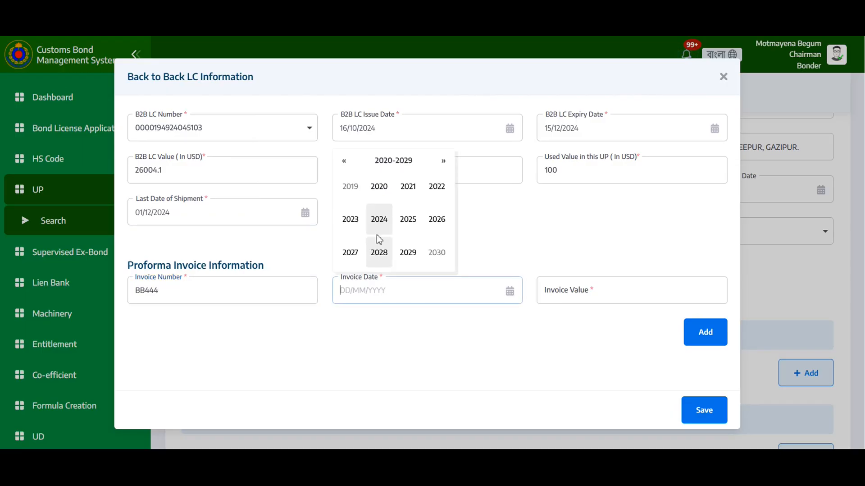
left_click(378, 221)
left_click(378, 221)
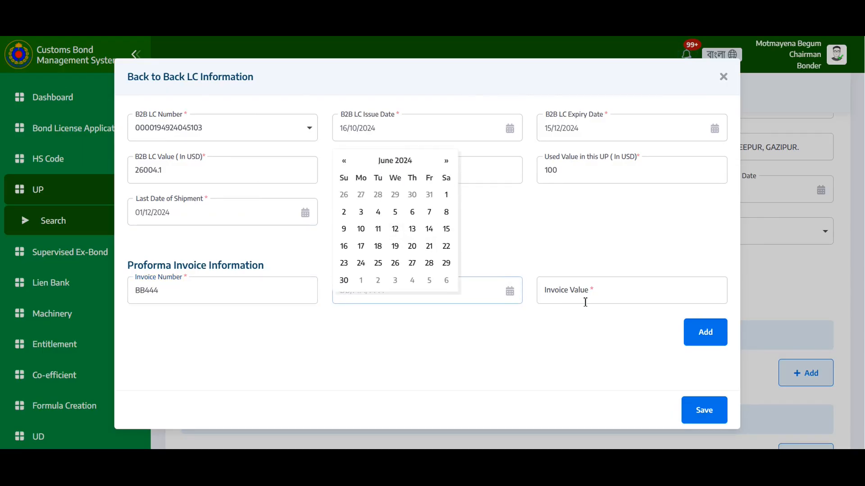
left_click(412, 229)
left_click(571, 295)
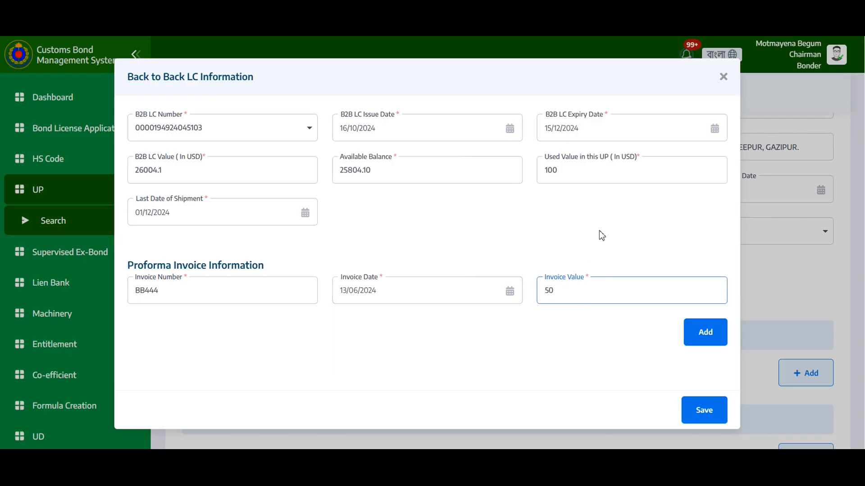
type("50")
left_click(700, 342)
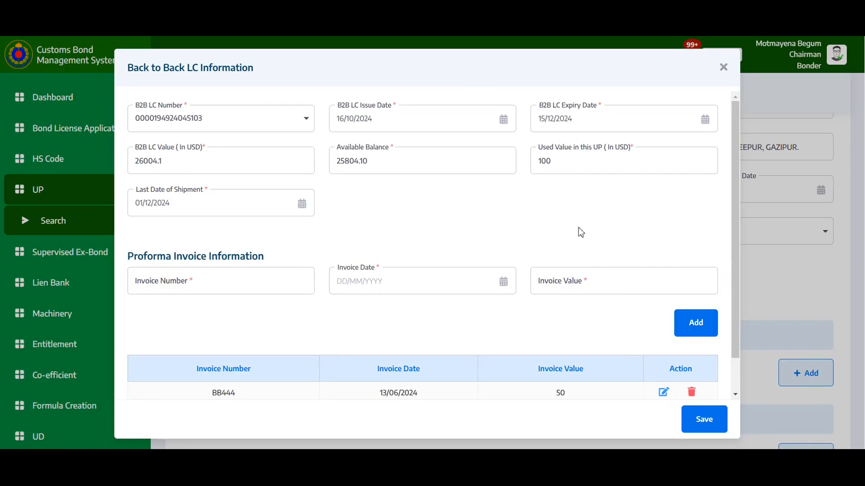
Add a second proforma invoice ghgf dated 11/06/2024 with a value of 50 and save the back-to-back LC information.
left_click(248, 287)
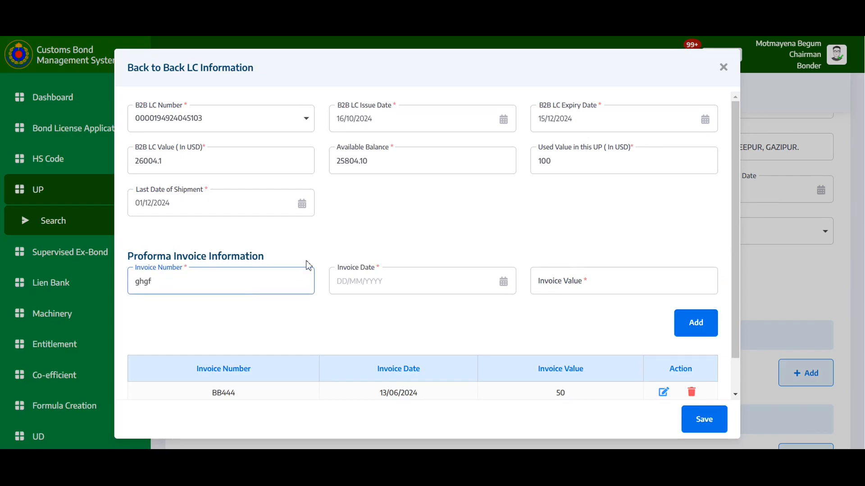
left_click(369, 282)
left_click(376, 208)
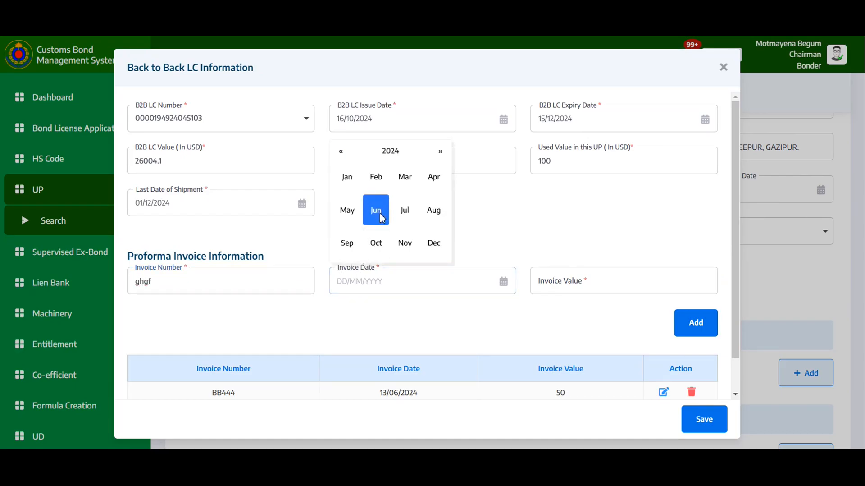
left_click(377, 208)
left_click(382, 227)
left_click(596, 287)
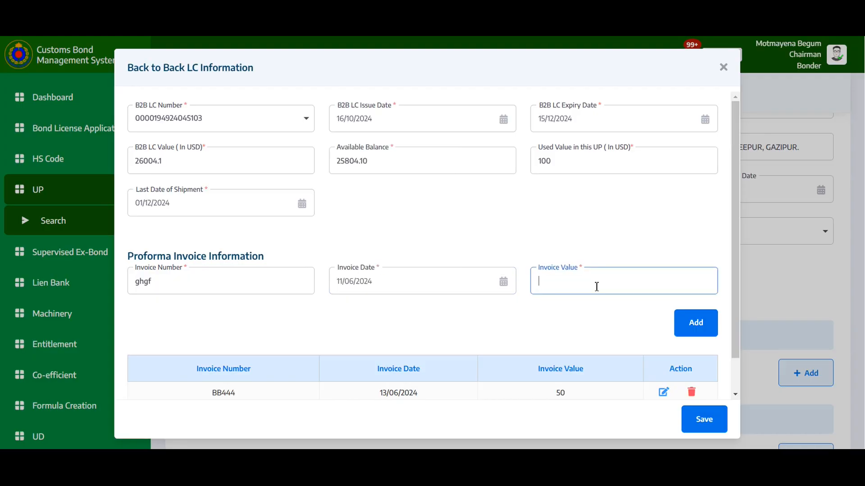
left_click(703, 324)
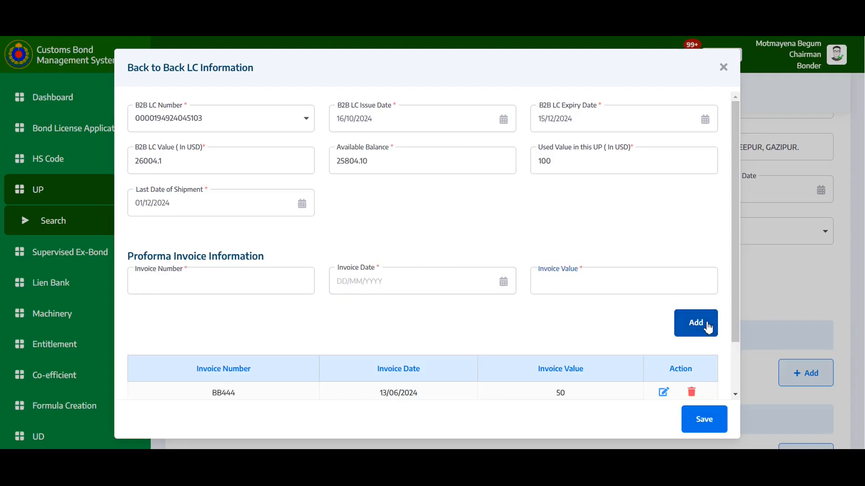
scroll(577, 270, "down", 1)
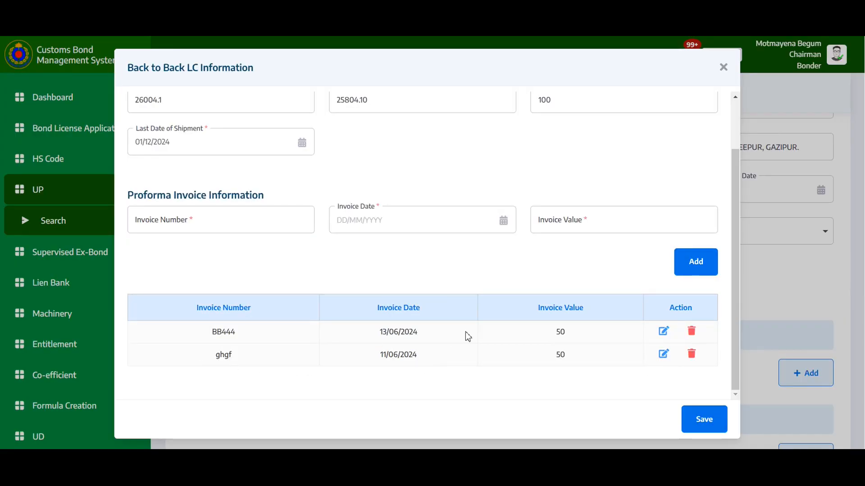
left_click(699, 423)
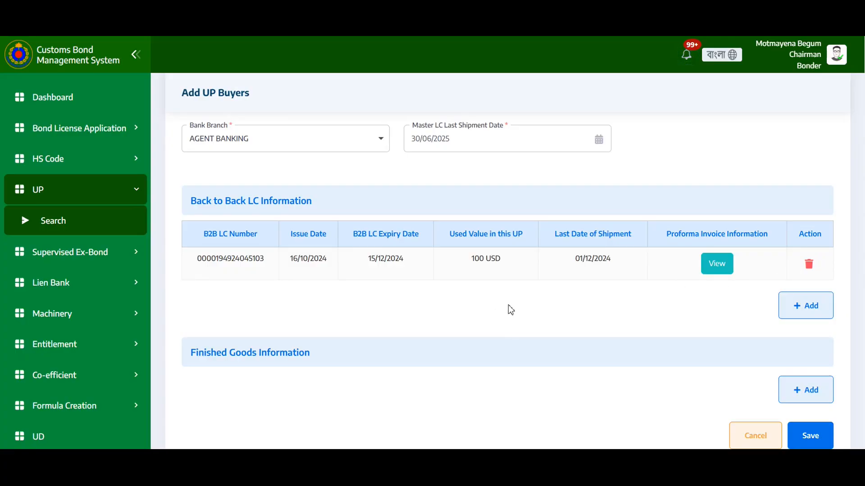
Add finished goods 88022000 (Test_1.2) with additional information na as a final product and save the UP buyer.
scroll(510, 309, "down", 2)
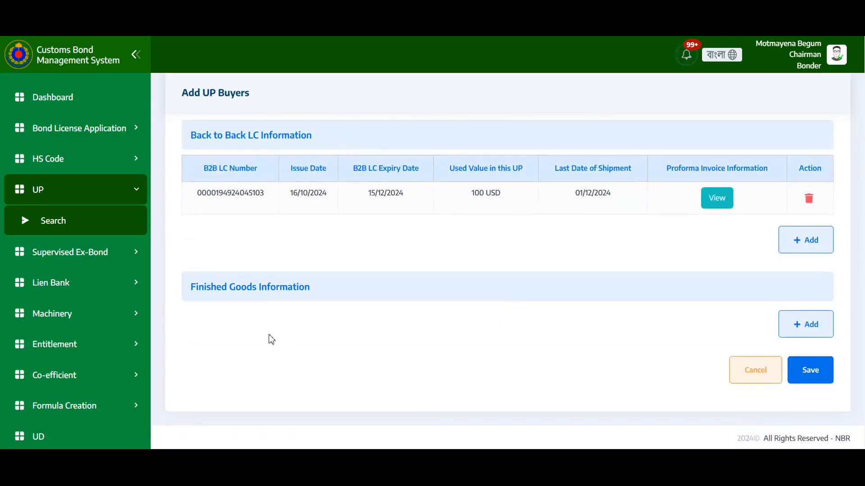
left_click(818, 324)
left_click(289, 181)
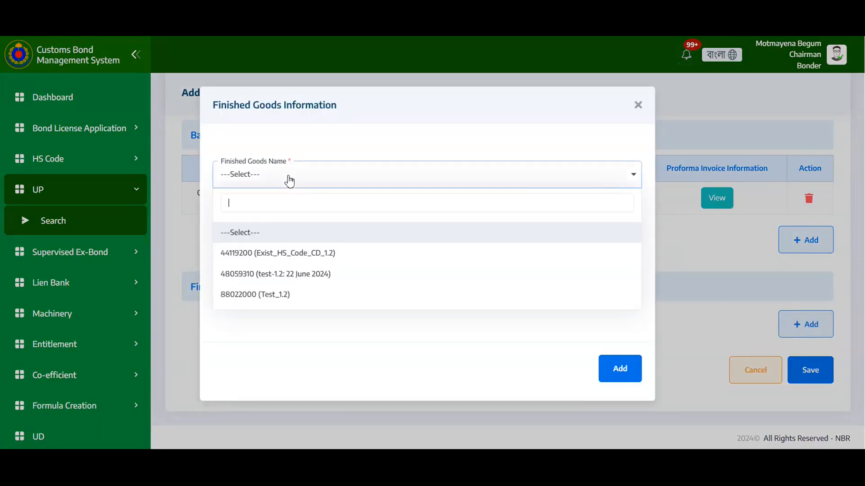
left_click(303, 301)
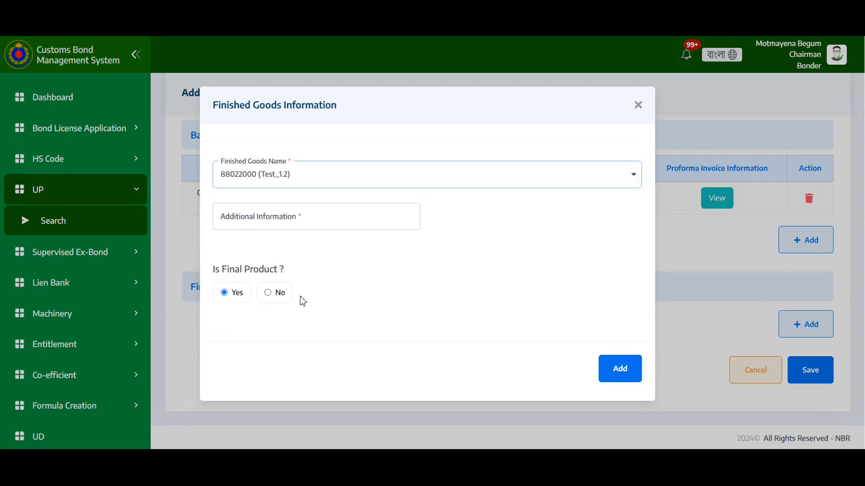
left_click(297, 218)
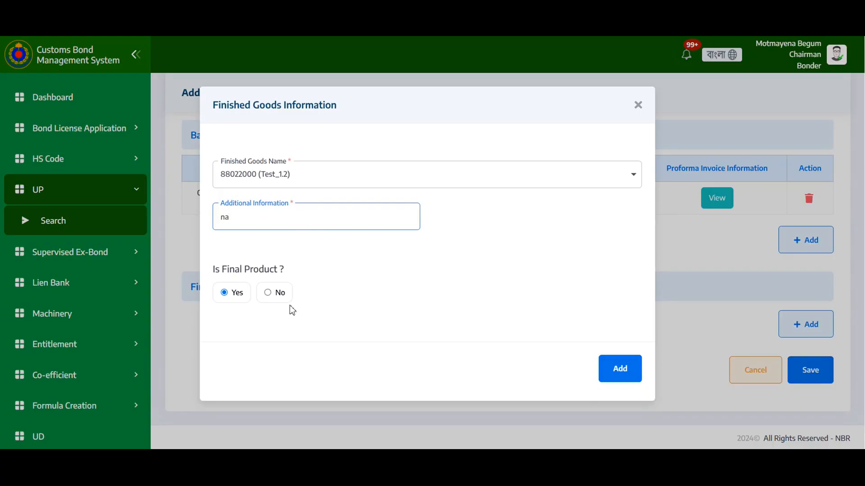
left_click(629, 380)
scroll(585, 351, "down", 2)
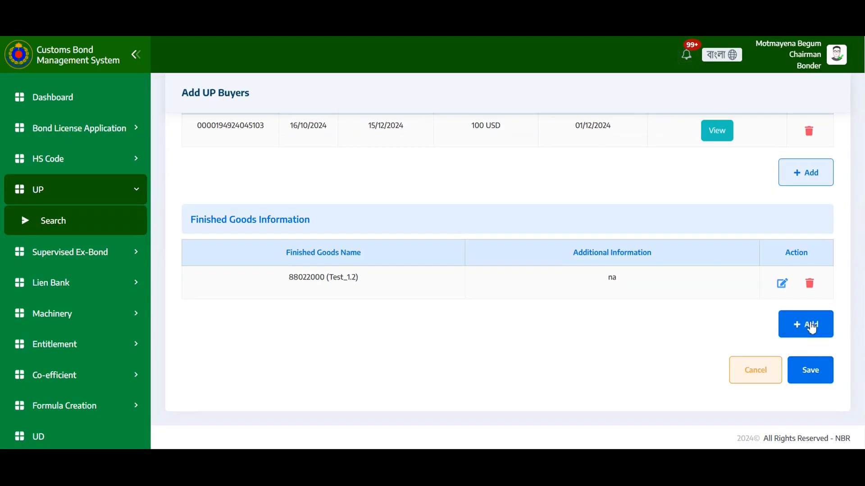
left_click(819, 377)
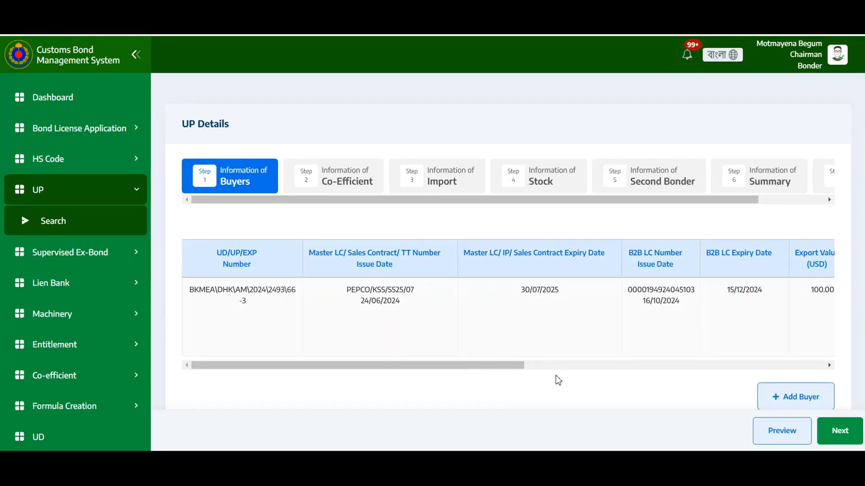
left_click(783, 403)
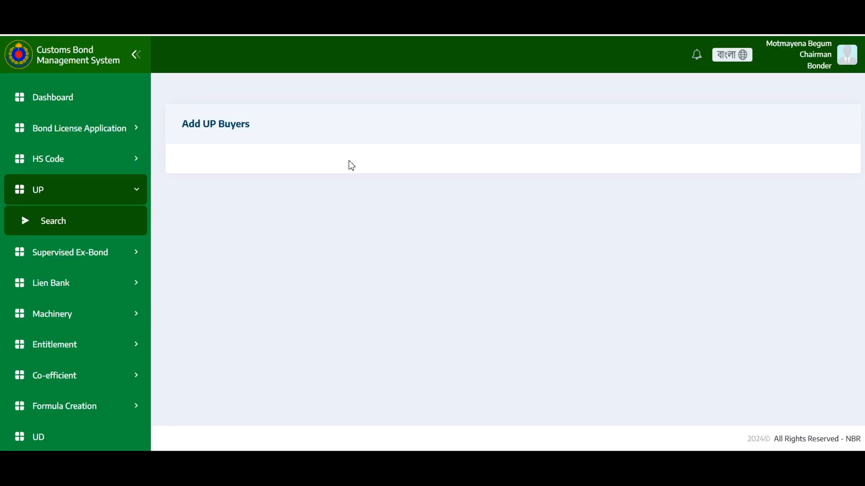
left_click(294, 225)
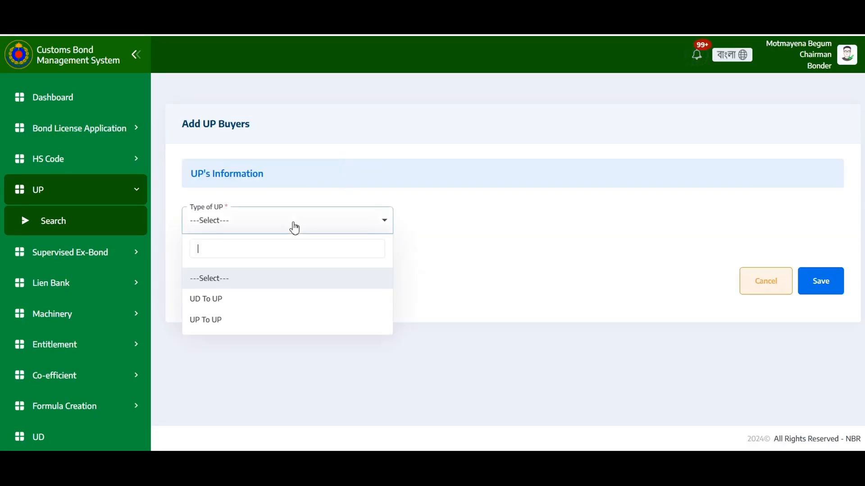
left_click(222, 320)
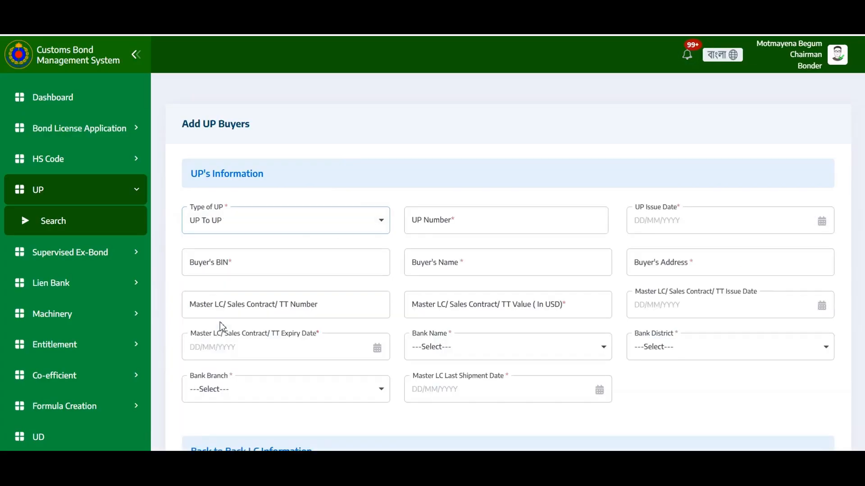
left_click(445, 227)
type("02")
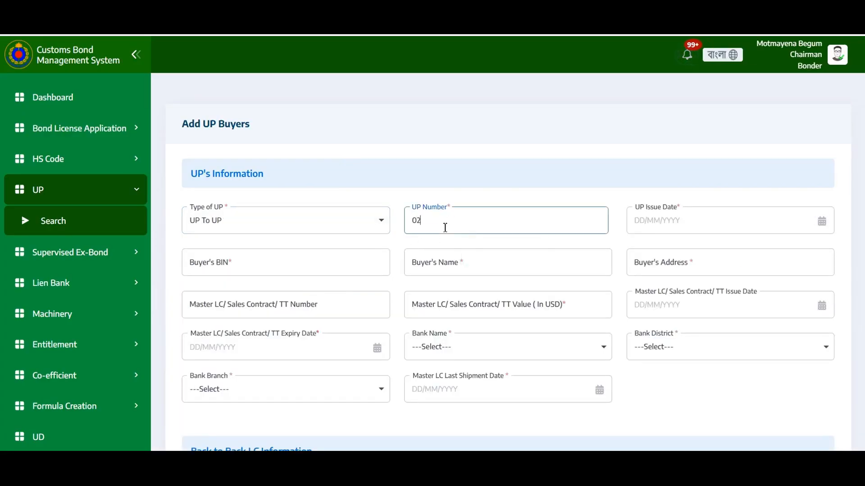
type("/2024")
left_click(686, 230)
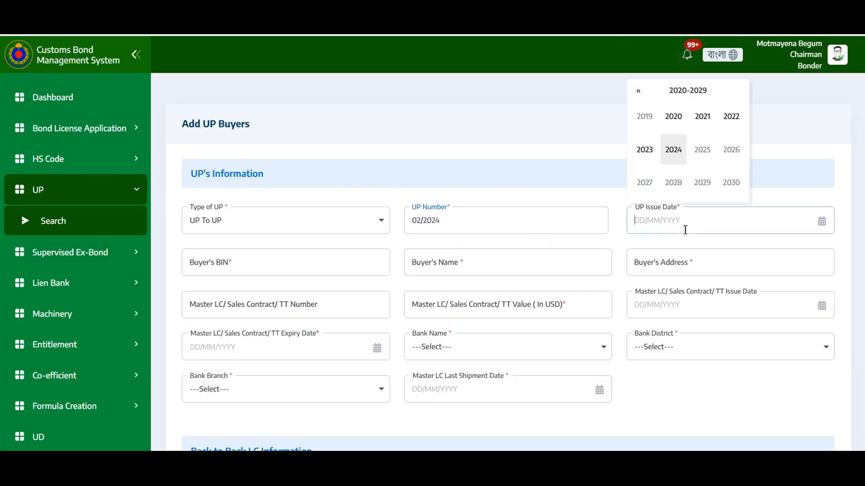
left_click(674, 150)
left_click(675, 150)
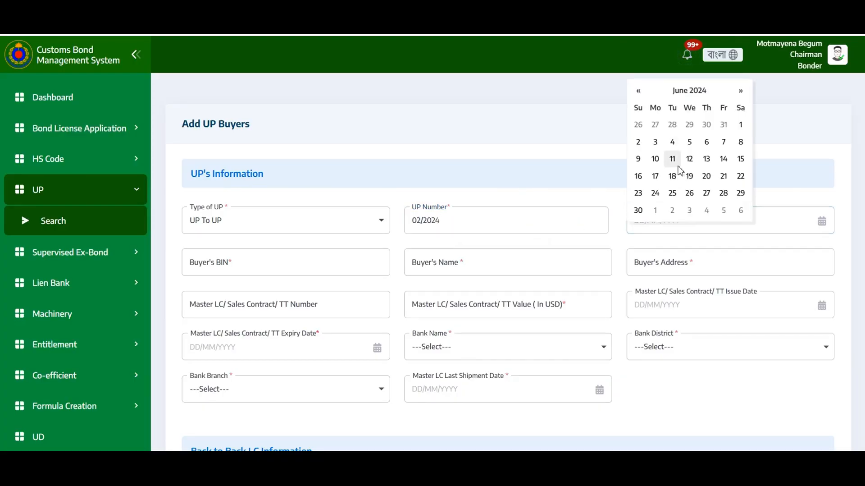
left_click(678, 166)
left_click(303, 269)
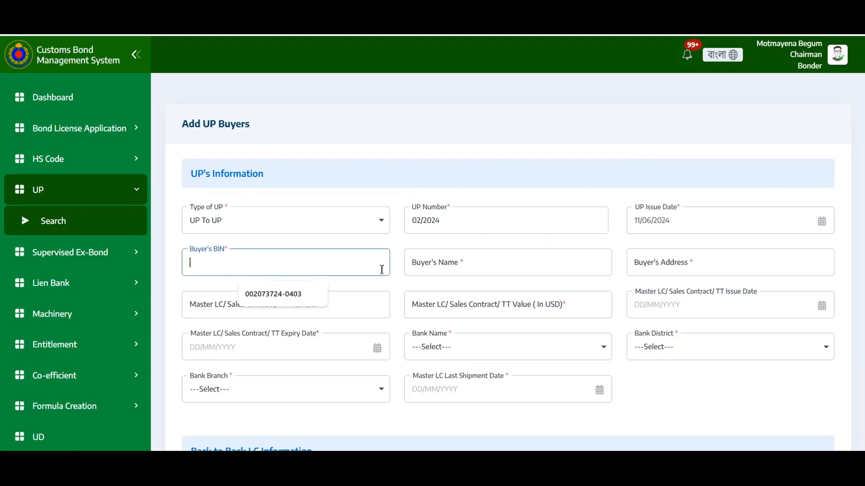
left_click(469, 266)
scroll(678, 319, "down", 4)
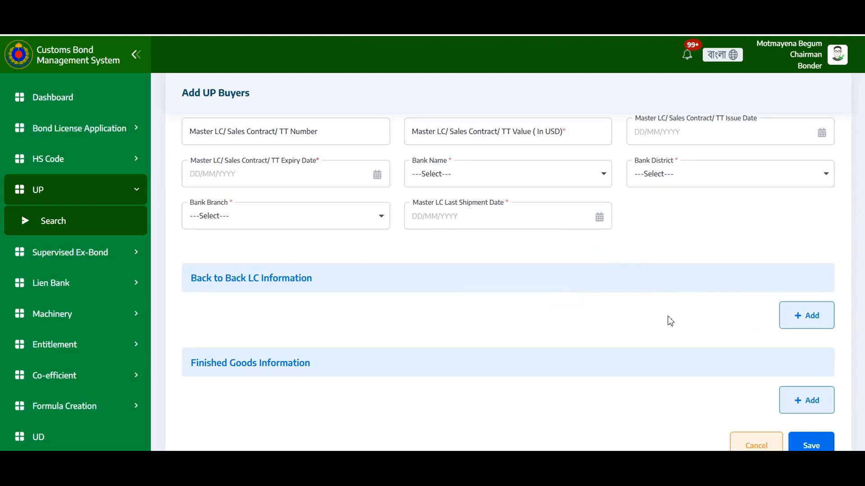
scroll(783, 351, "down", 2)
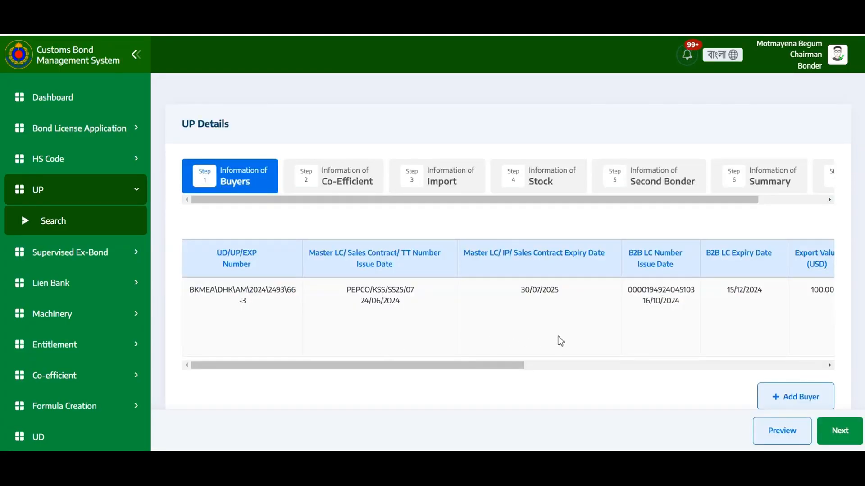
Advance to the Co-Efficient step and select 88022000 (Test_1.2) as both the tab 1 and co-efficient finished goods.
left_click(837, 430)
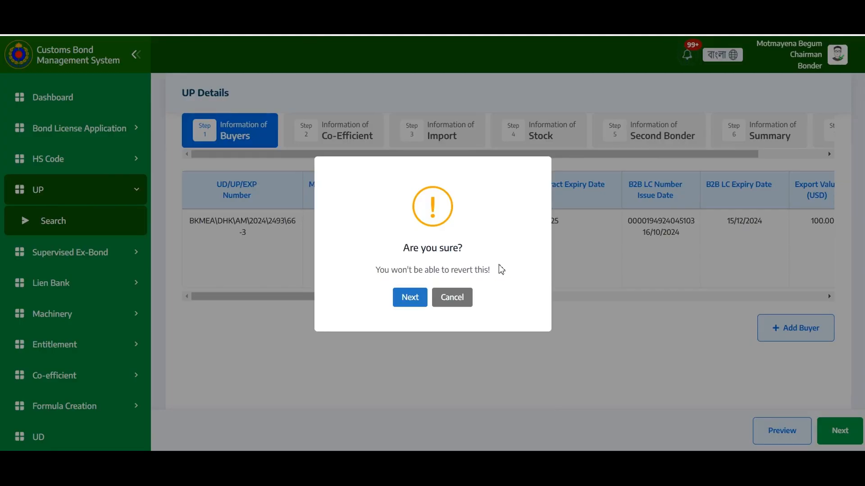
left_click(405, 305)
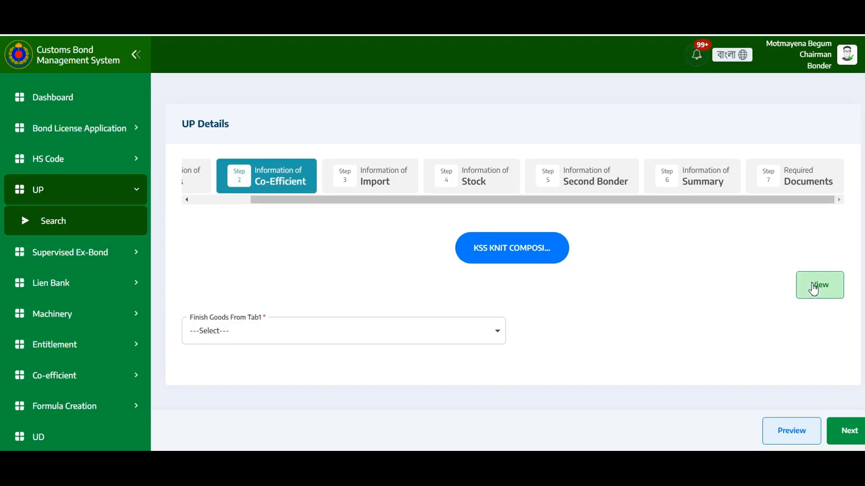
left_click(252, 340)
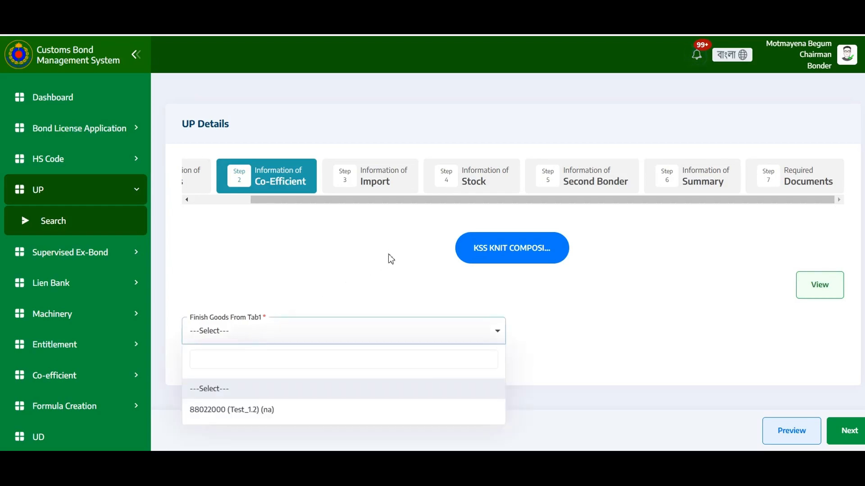
left_click(290, 410)
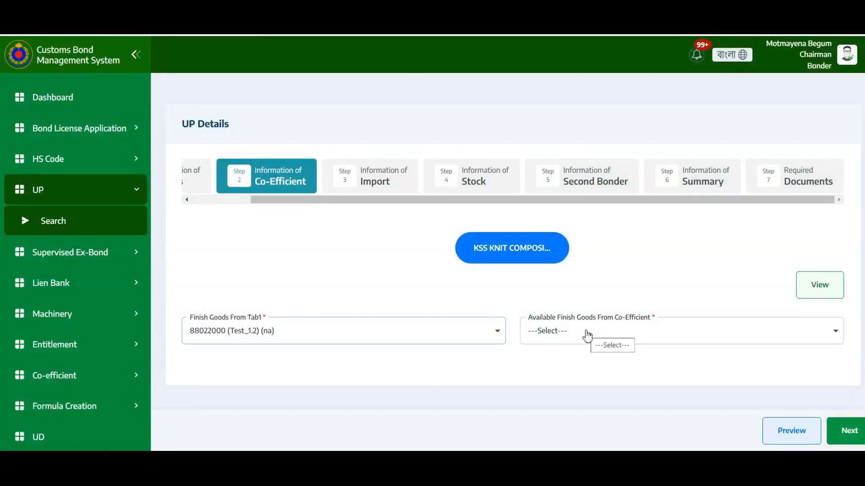
left_click(587, 336)
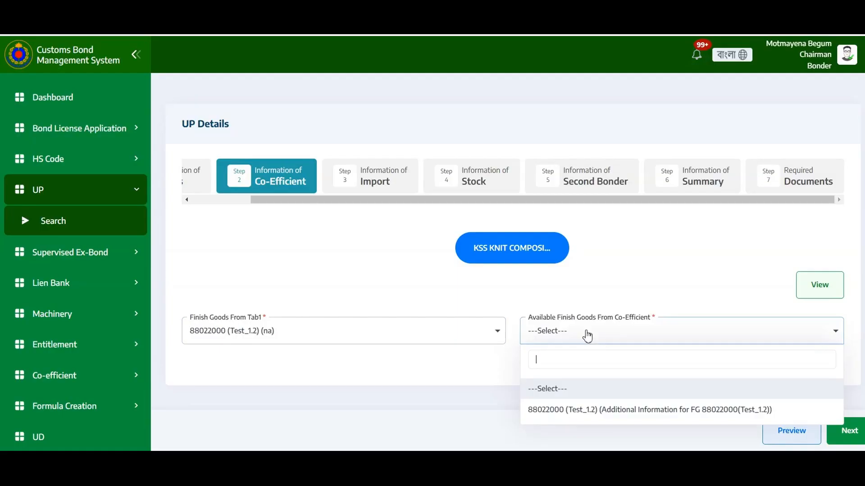
left_click(594, 410)
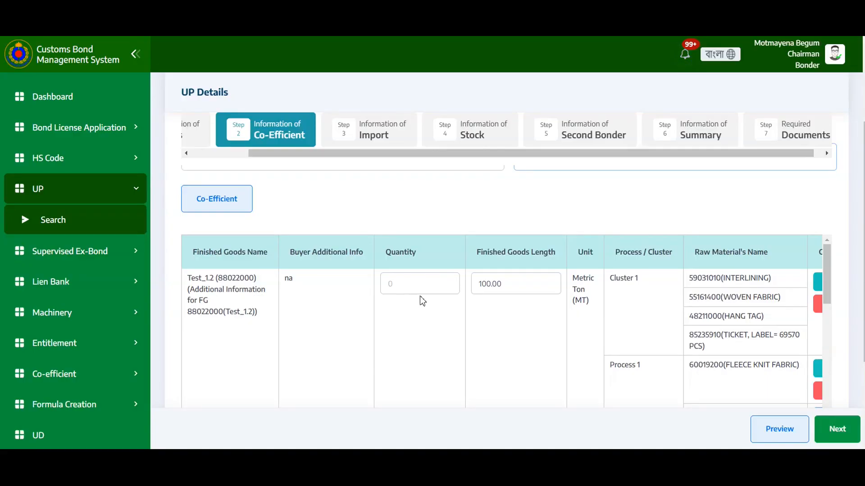
Set the finished goods quantity to 10 and open the co-efficient table for Cluster 1.
left_click(411, 279)
type("10")
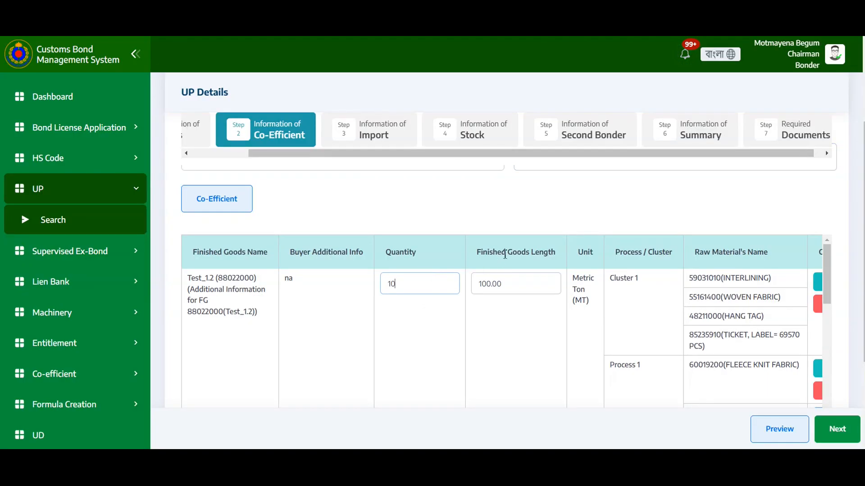
left_click(534, 252)
scroll(534, 252, "right", 6)
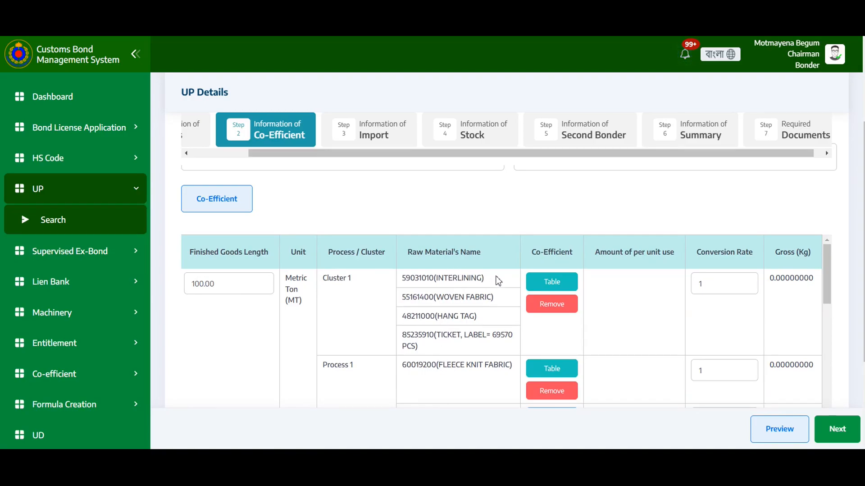
left_click(545, 283)
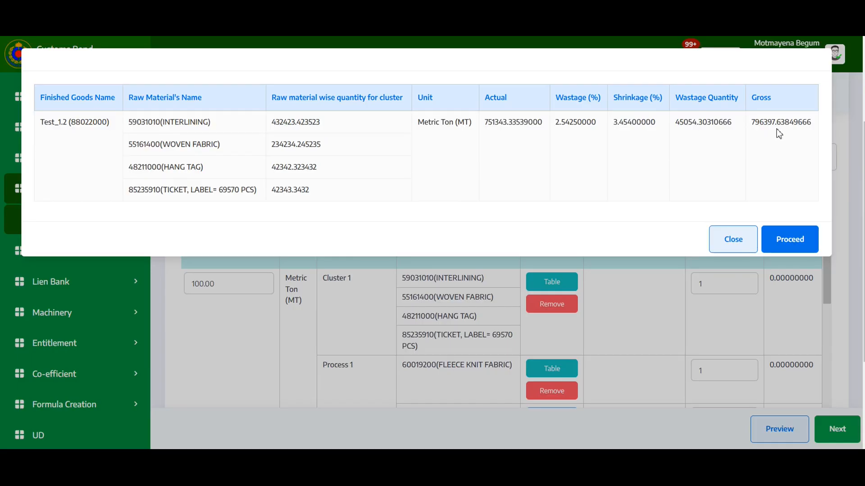
Apply the Cluster 1 co-efficient table and set its conversion rate to 1000.
left_click(792, 246)
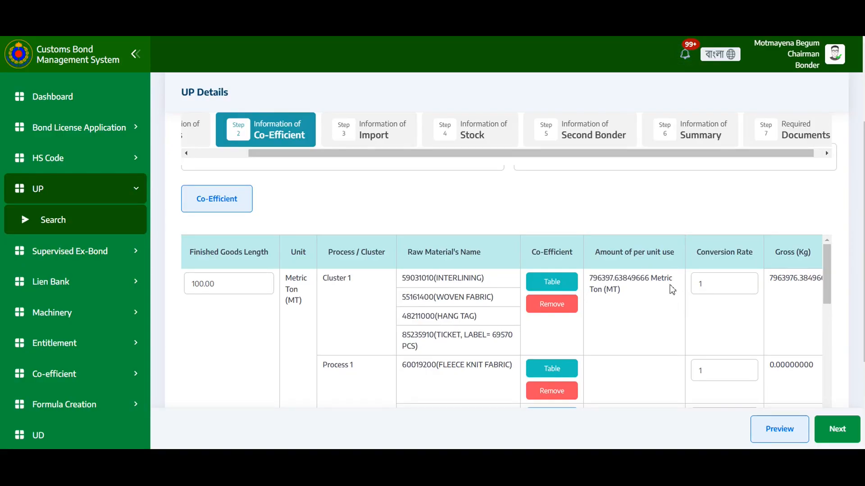
left_click(718, 288)
type("000")
Fill the Printed Poly Bag (Six Colour) equation for 56075000 (HANG TAG STRING) with length, width and thickness 4 and density 160.
scroll(579, 306, "down", 3)
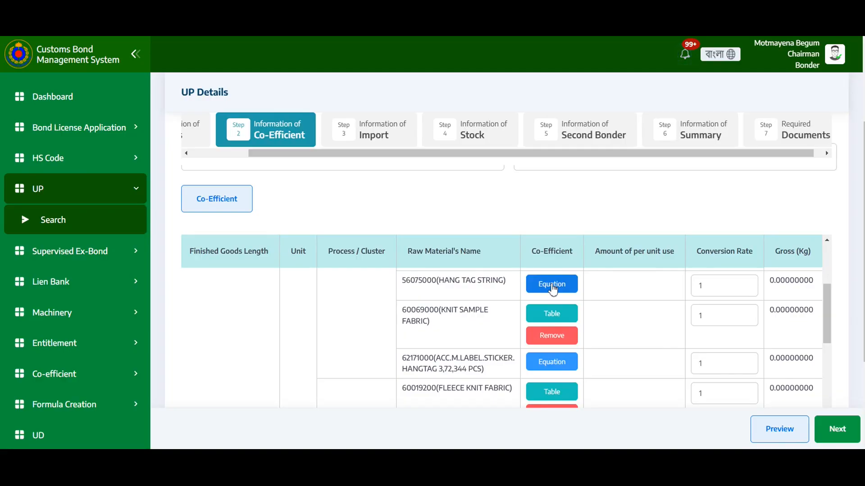
left_click(553, 286)
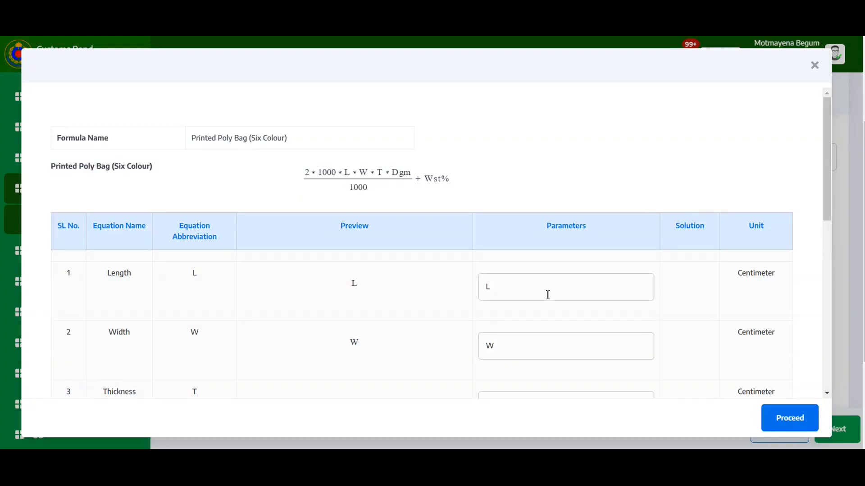
left_click(574, 289)
type("4")
scroll(586, 283, "down", 3)
left_click(522, 212)
type("4")
left_click(499, 272)
type("4")
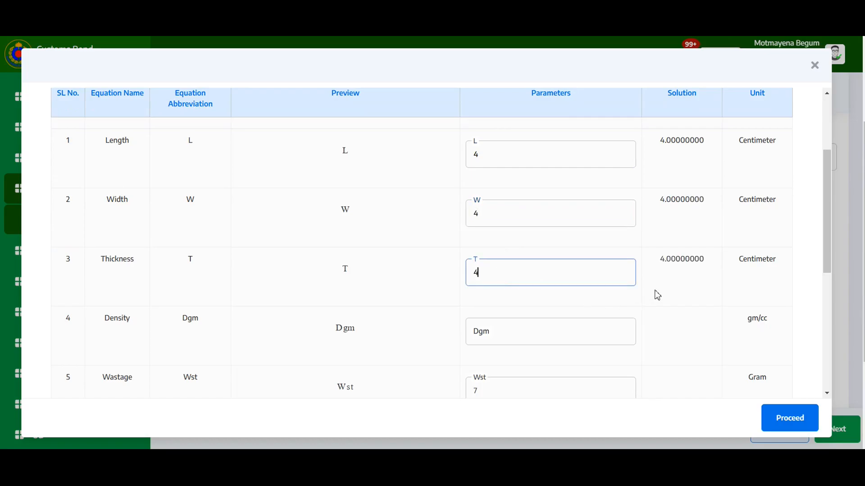
left_click(546, 329)
scroll(545, 330, "down", 3)
type("16")
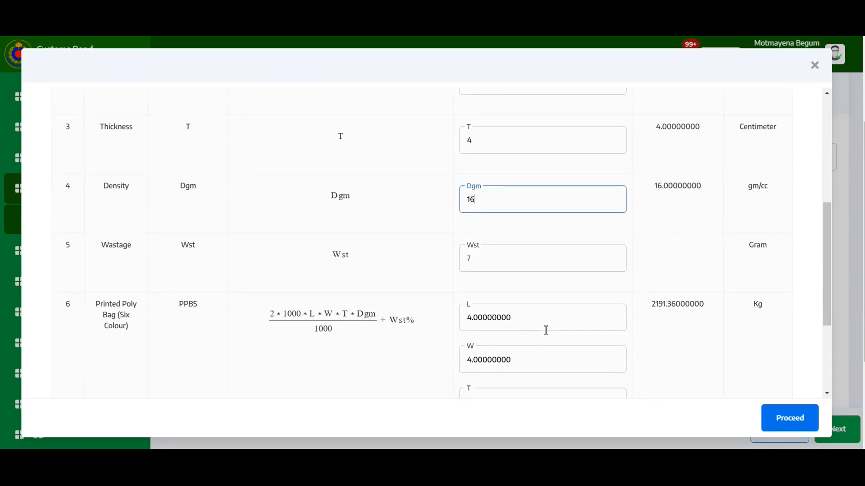
type("0")
scroll(614, 311, "down", 3)
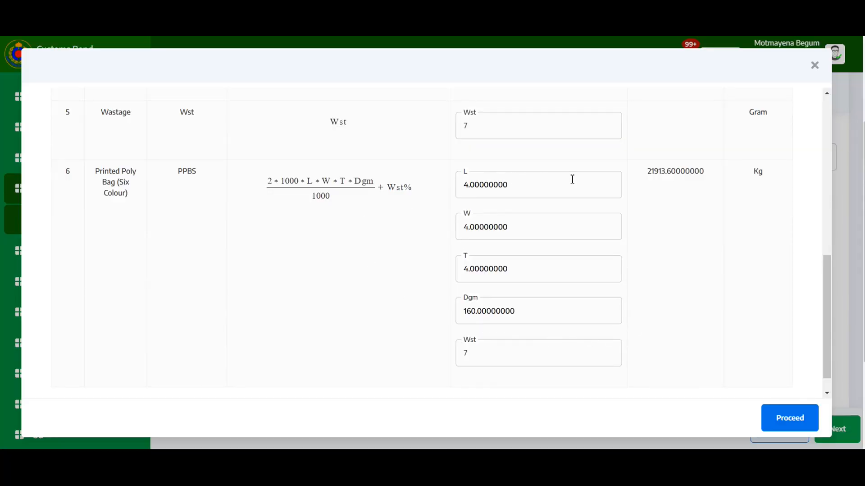
left_click(791, 419)
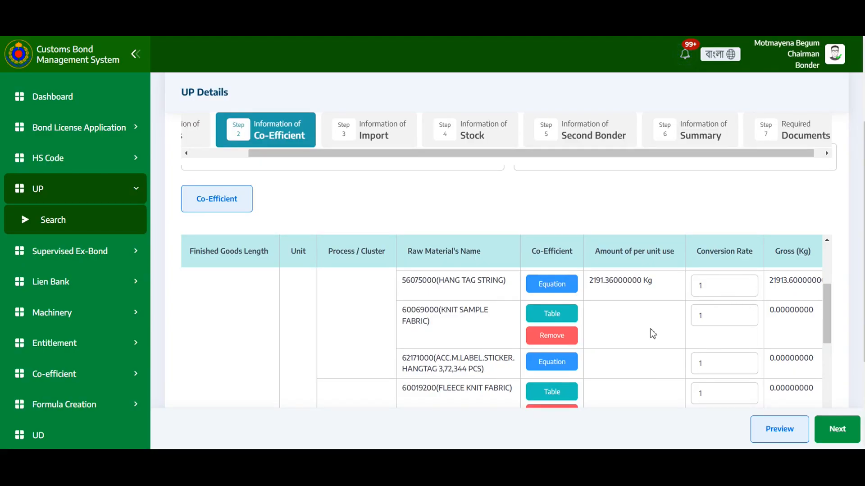
left_click(567, 317)
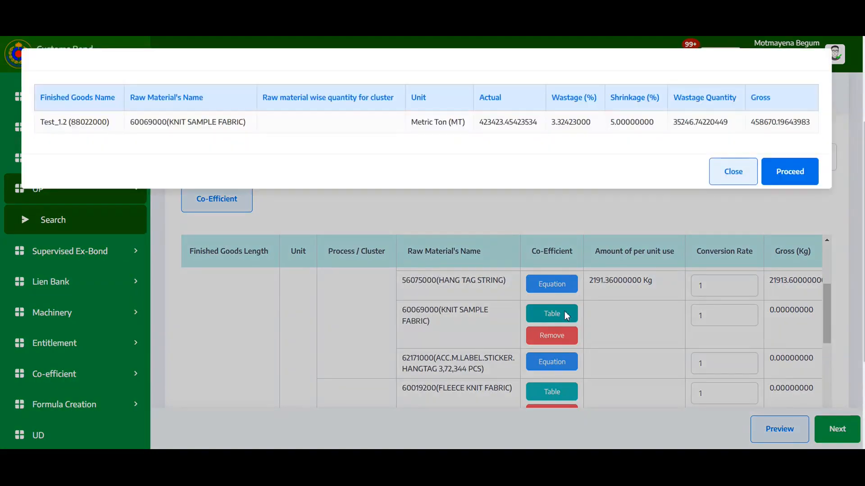
left_click(789, 169)
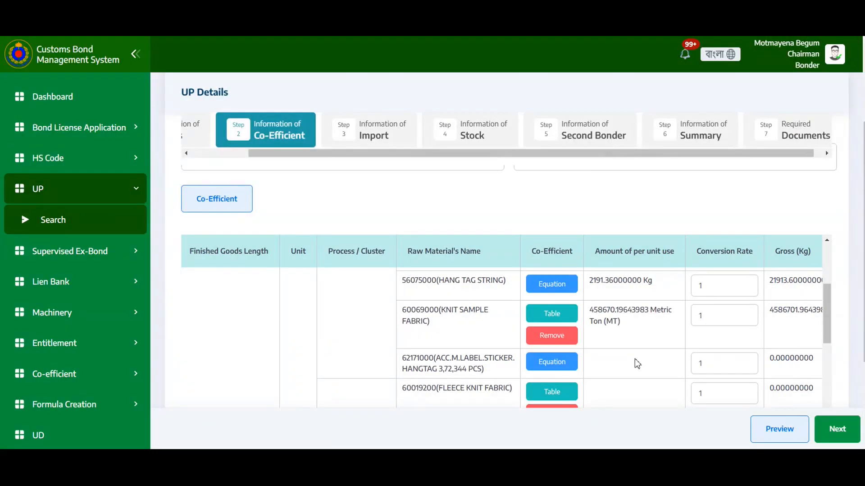
left_click(548, 338)
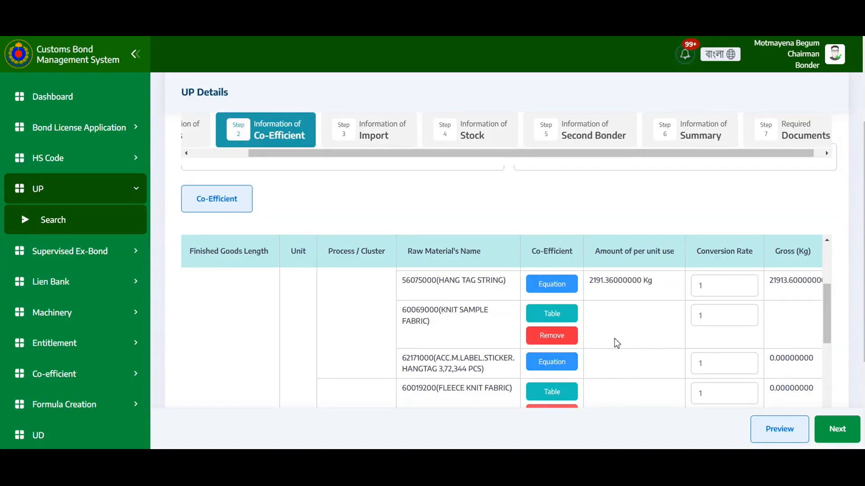
Apply the co-efficient tables for both 60069000 (KNIT SAMPLE FABRIC) rows.
left_click(553, 313)
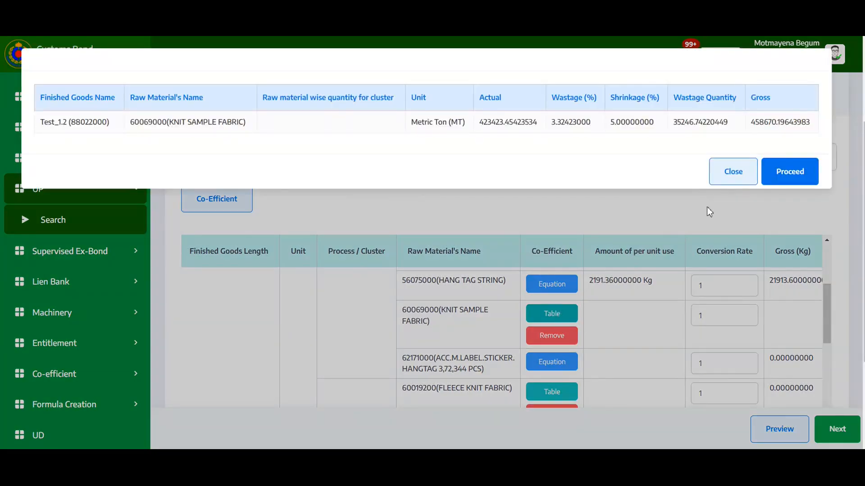
left_click(782, 175)
scroll(517, 337, "down", 4)
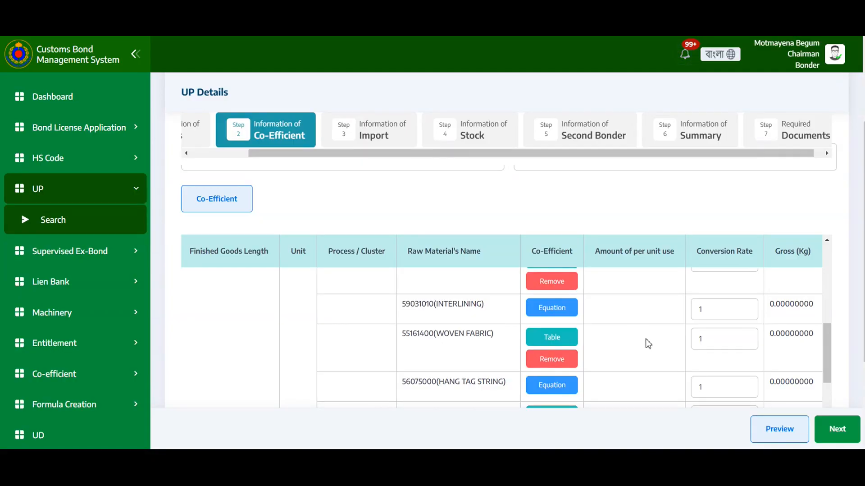
scroll(647, 343, "down", 5)
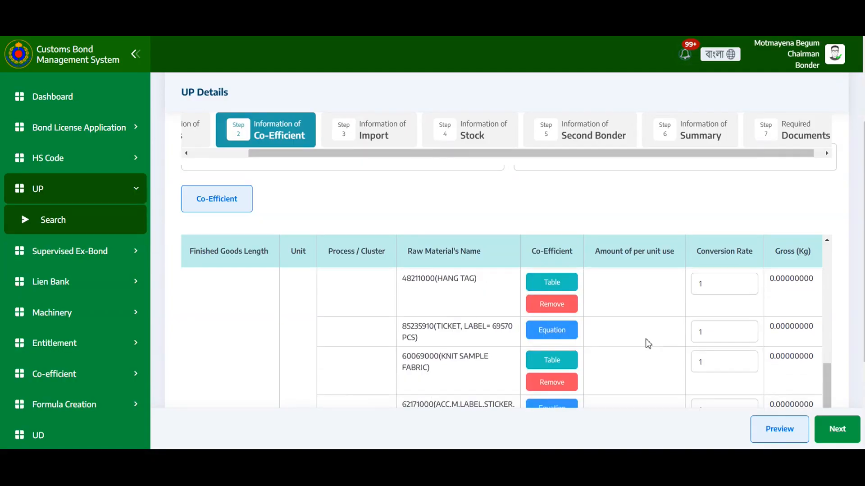
left_click(564, 361)
left_click(786, 178)
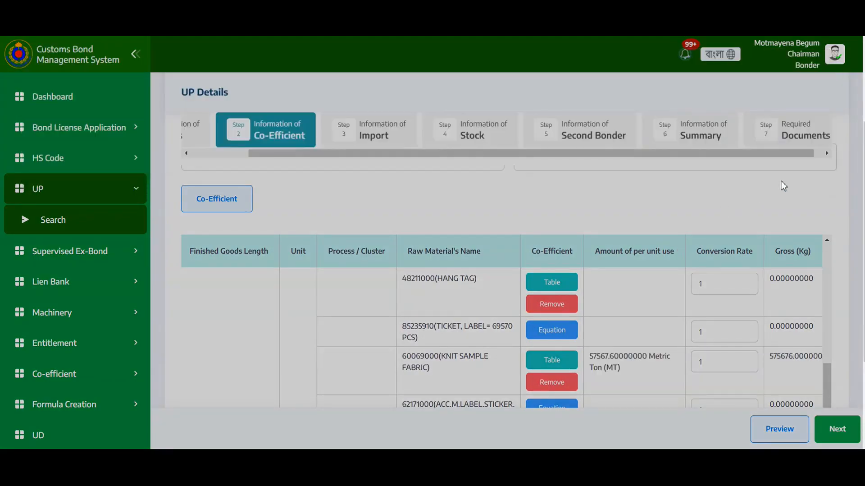
Fill the equation for 62171000 (ACC.M.LABEL.STICKER) with length 5, thickness 5 and density 160, then save the co-efficient information.
scroll(673, 364, "down", 5)
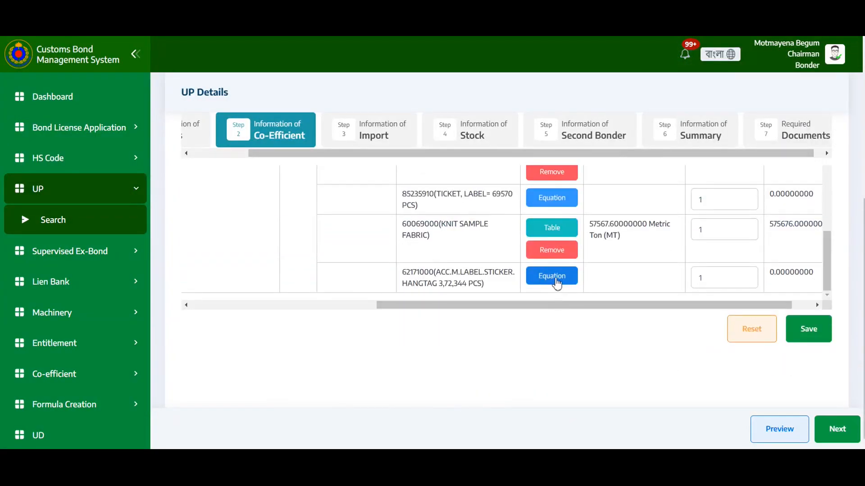
left_click(555, 277)
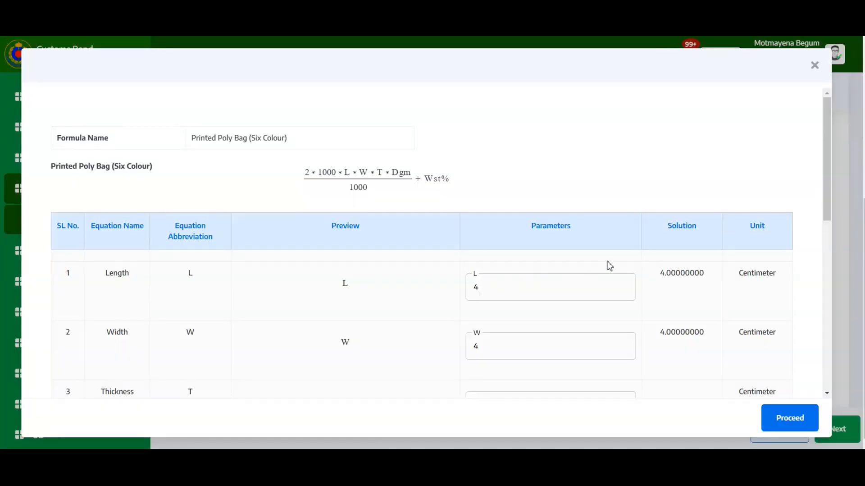
scroll(700, 350, "down", 3)
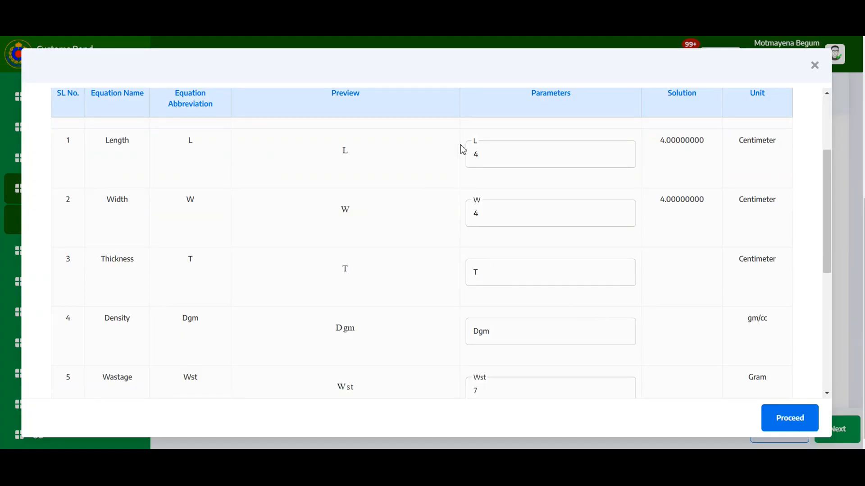
left_click(497, 154)
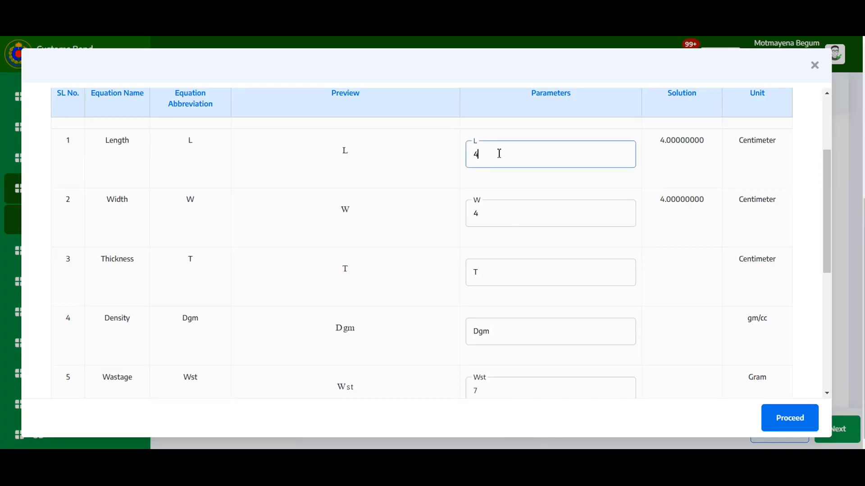
type("5")
left_click(521, 284)
type("5")
scroll(580, 313, "down", 3)
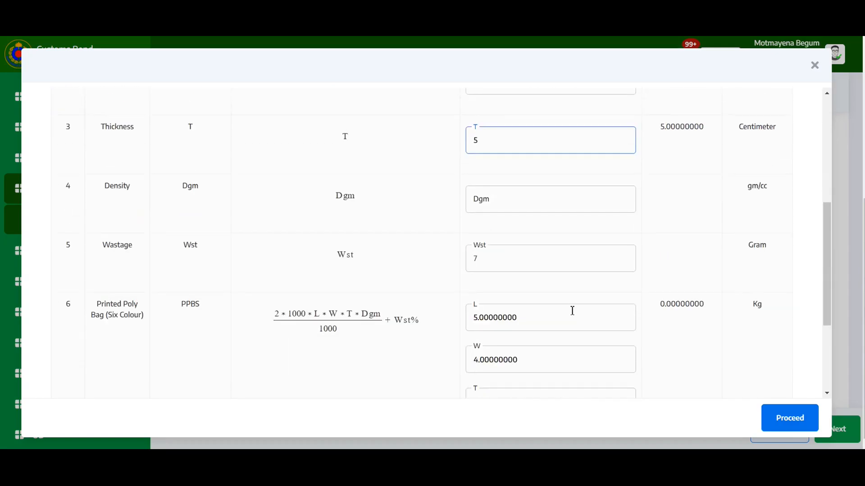
left_click(521, 201)
type("160")
scroll(712, 304, "down", 3)
left_click(789, 420)
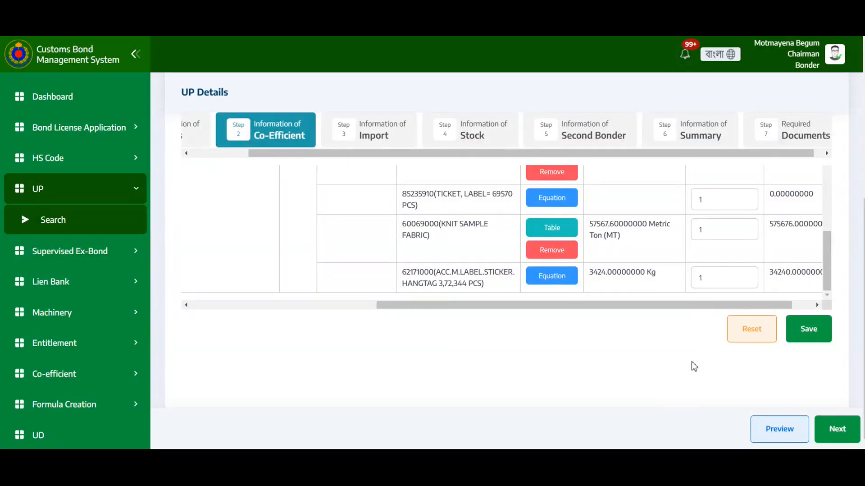
left_click(807, 337)
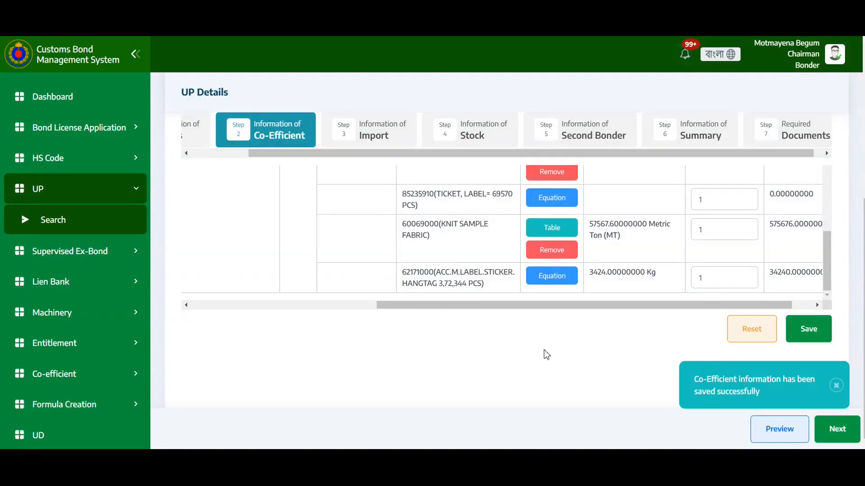
View the selected co-efficient summary for the finished goods and close it.
scroll(538, 354, "up", 3)
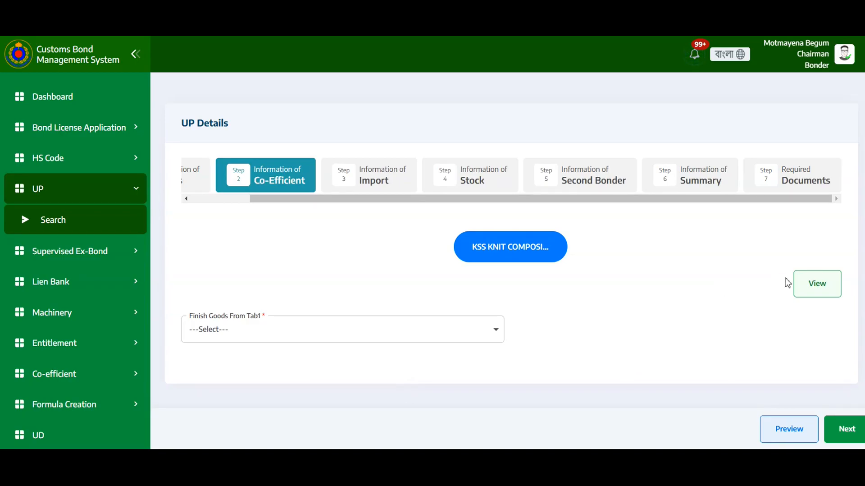
left_click(817, 283)
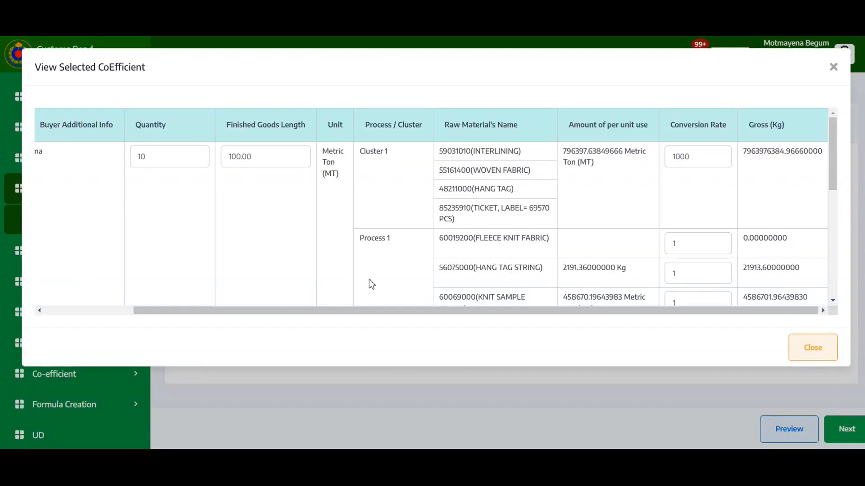
left_click_drag(379, 316, 556, 309)
scroll(631, 240, "down", 8)
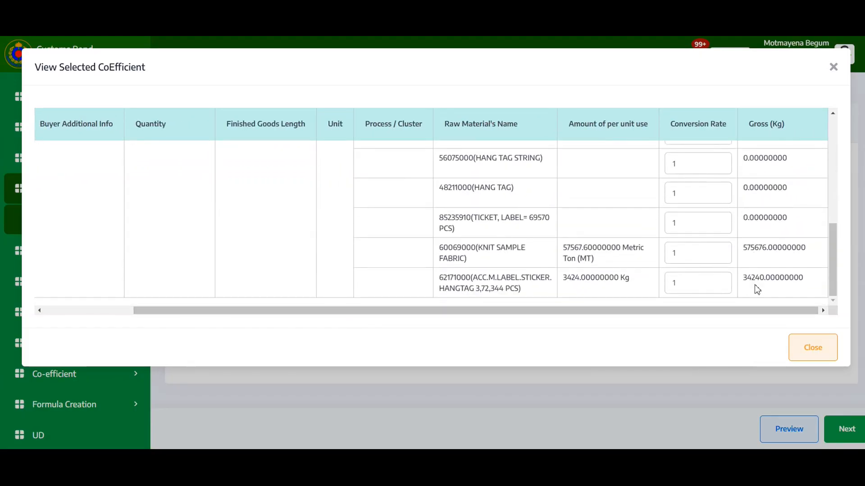
left_click(809, 352)
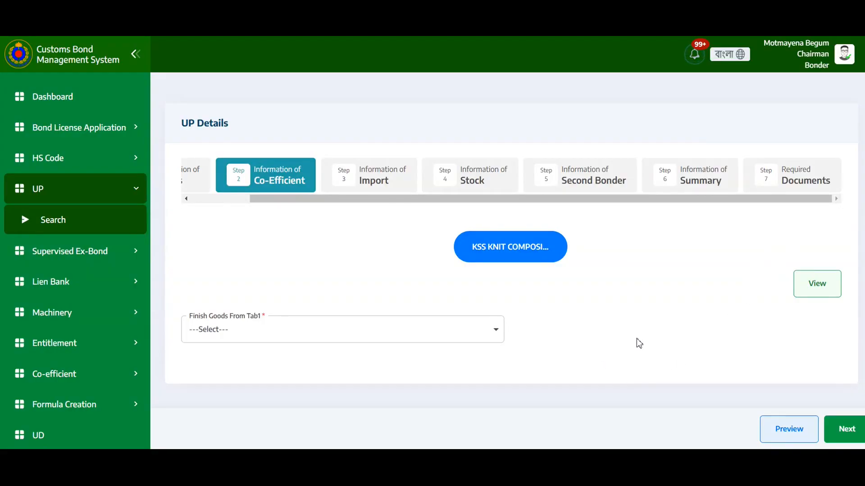
Advance to the Import step and review the raw material columns of the import table.
left_click(841, 431)
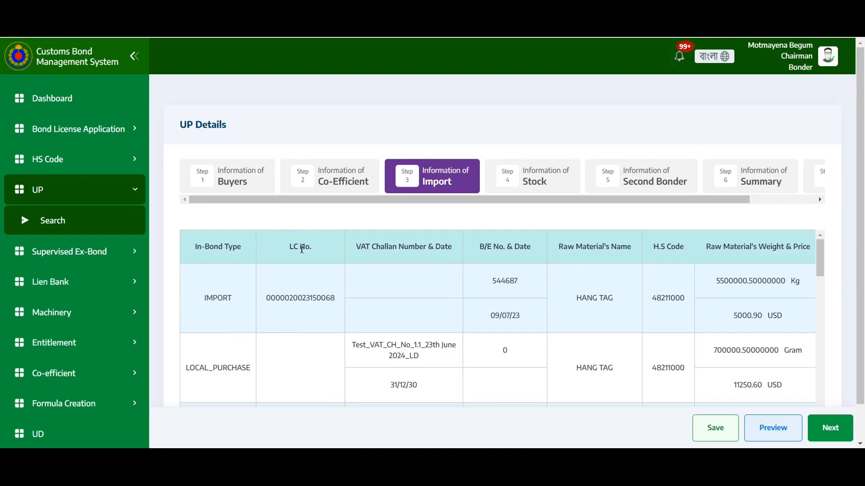
scroll(302, 248, "right", 4)
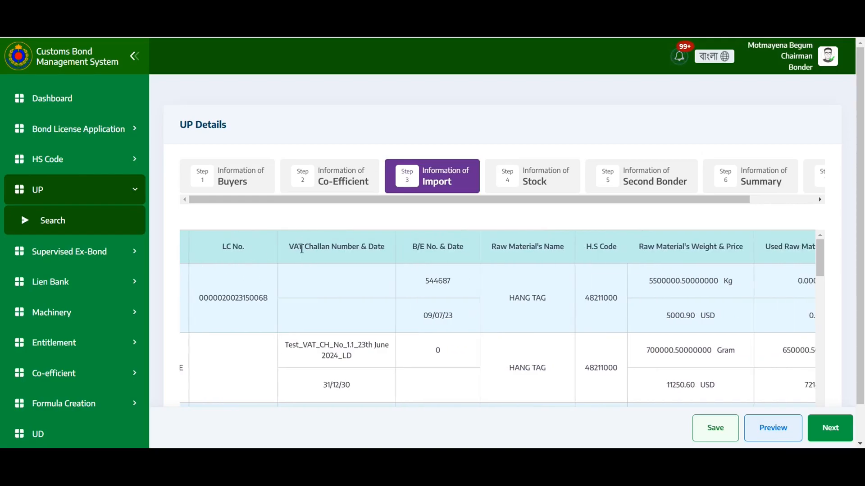
scroll(301, 249, "right", 5)
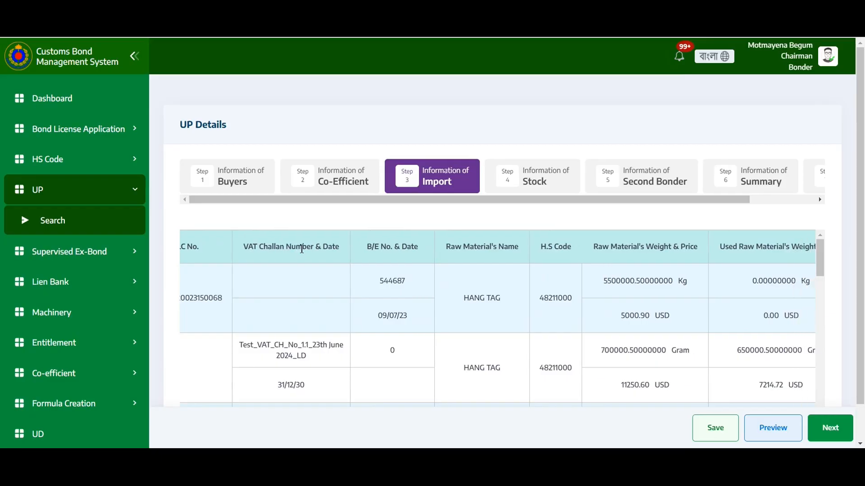
scroll(302, 248, "right", 4)
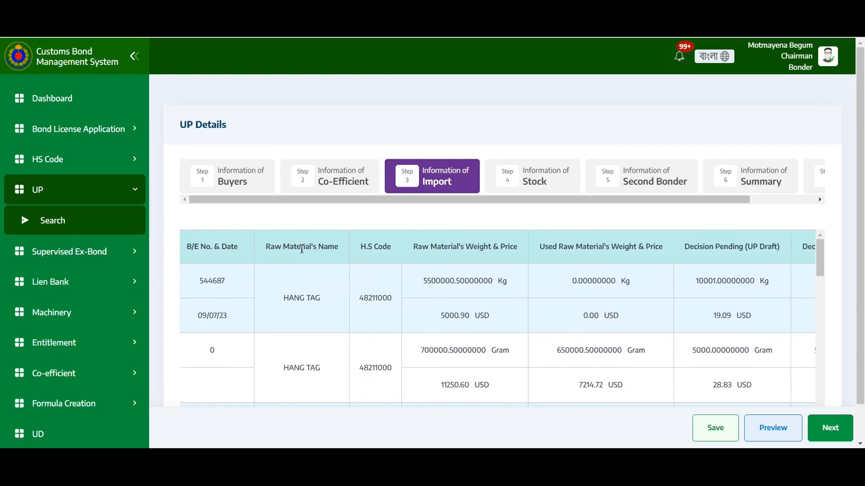
scroll(301, 249, "right", 2)
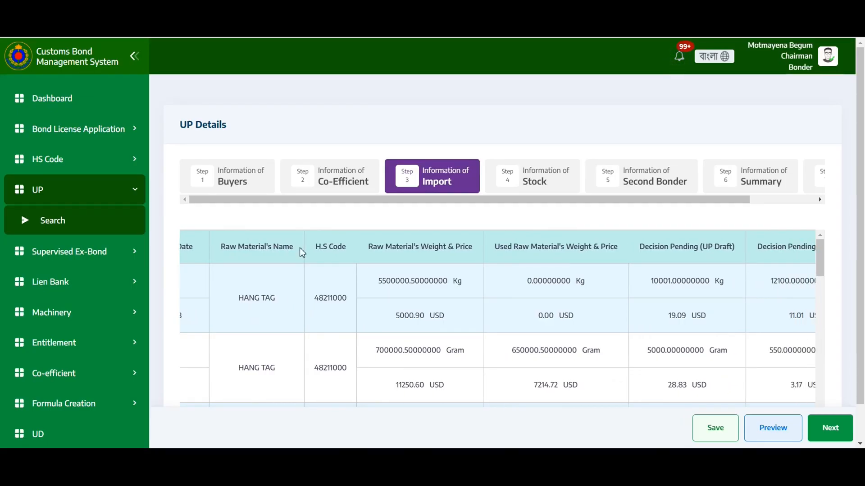
scroll(302, 250, "right", 6)
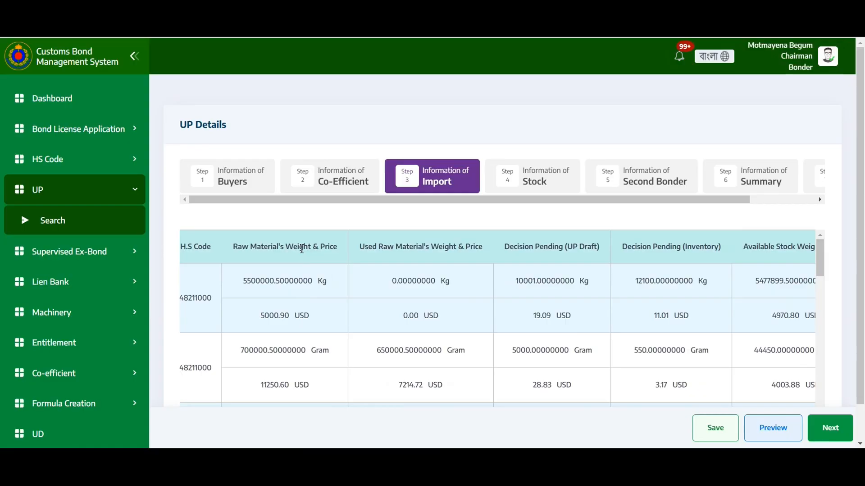
scroll(302, 249, "right", 4)
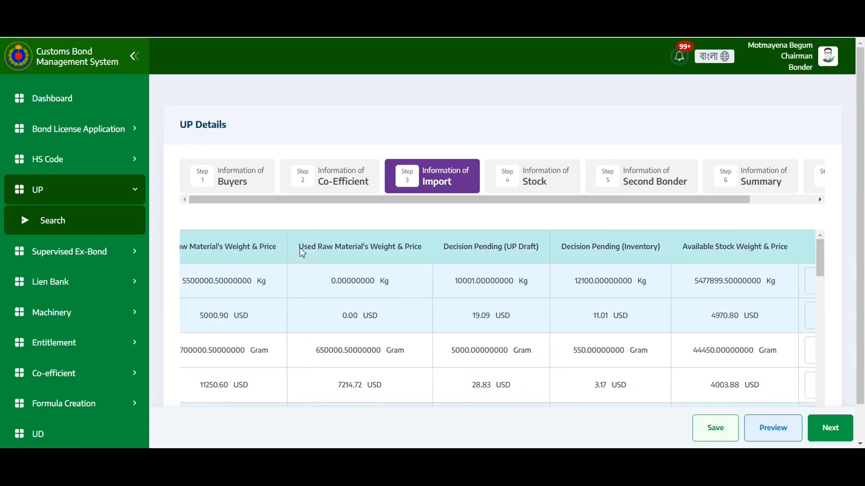
scroll(302, 250, "right", 5)
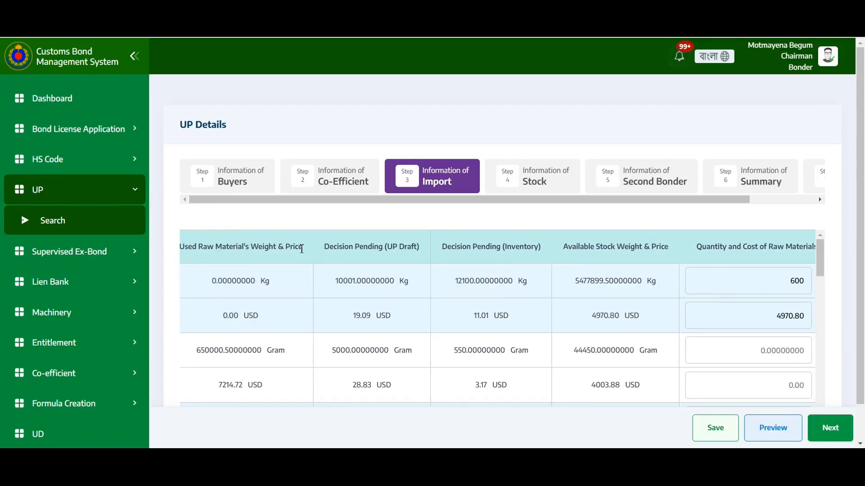
scroll(302, 249, "right", 1)
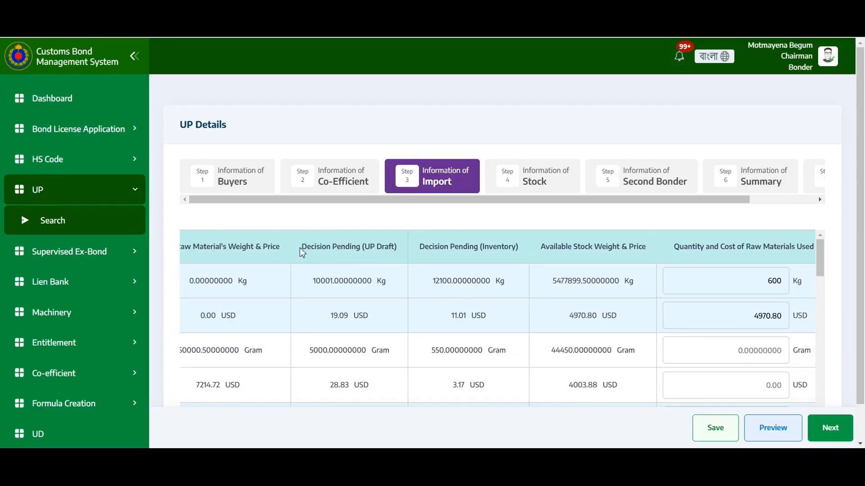
scroll(302, 250, "right", 3)
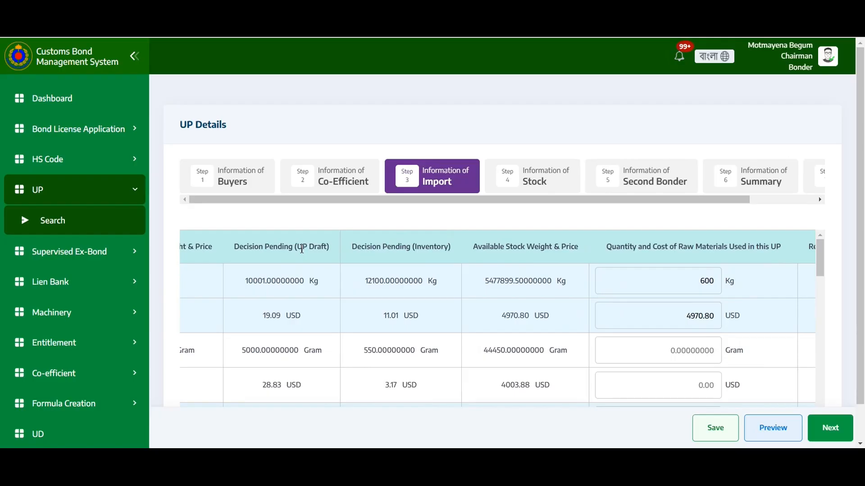
Set the first raw material's quantity used in this UP to 700 Kg and its cost to 300 USD.
scroll(301, 248, "right", 2)
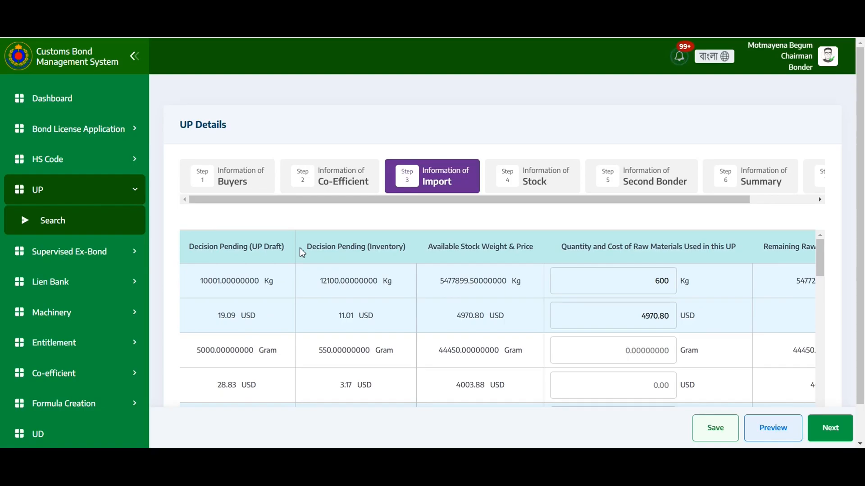
scroll(302, 251, "right", 5)
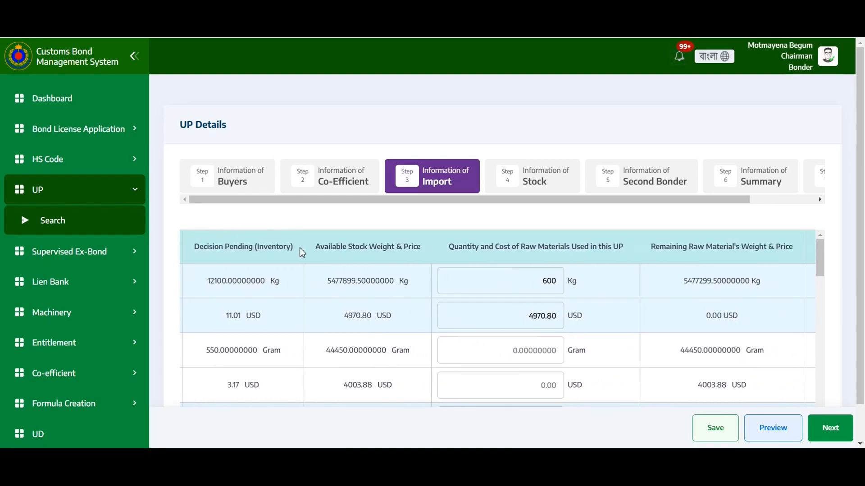
left_click(558, 280)
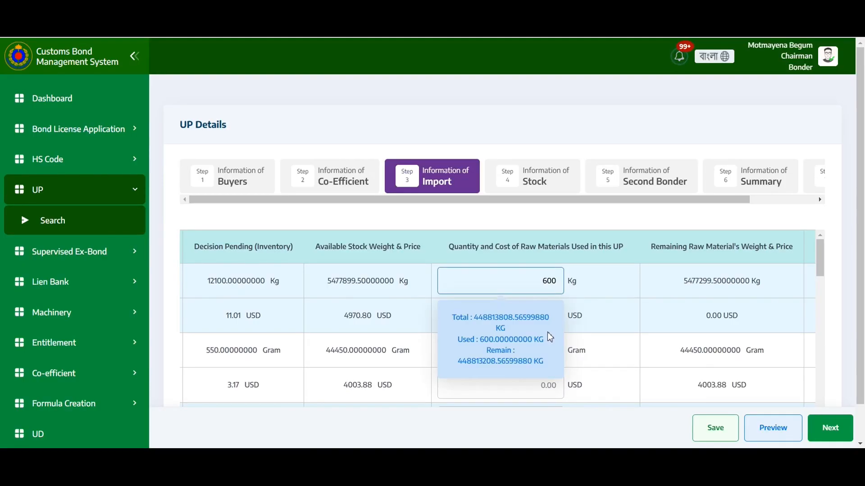
key("BackSpace")
key("BackSpace")
key("BackSpace")
type("700")
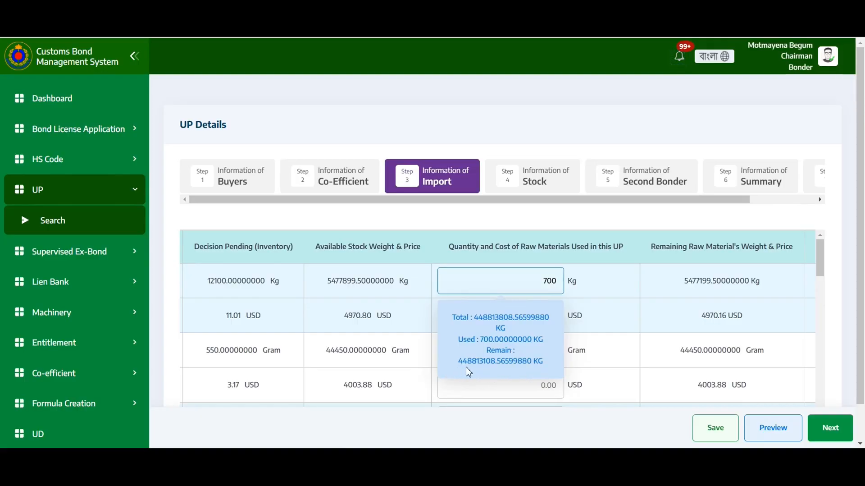
left_click(616, 321)
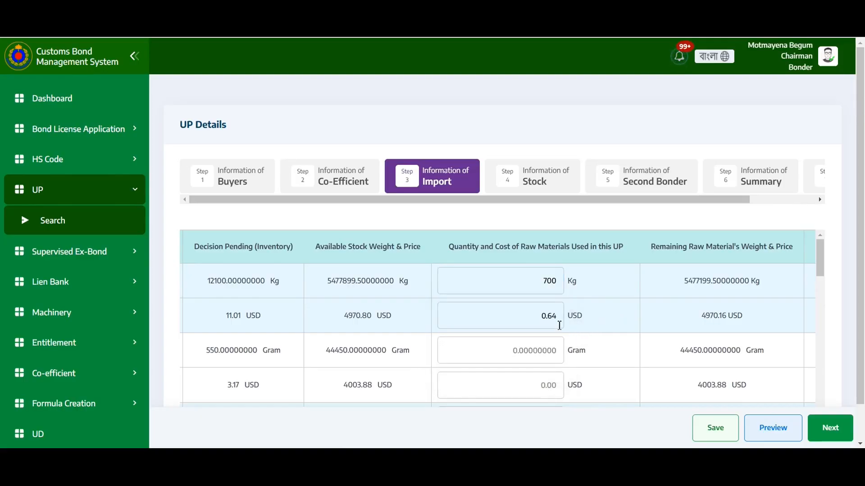
left_click_drag(558, 318, 521, 323)
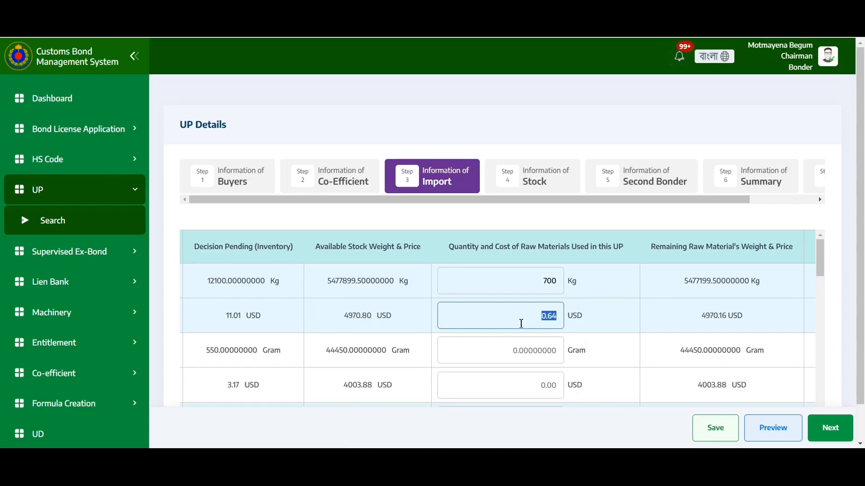
key("BackSpace")
type("300")
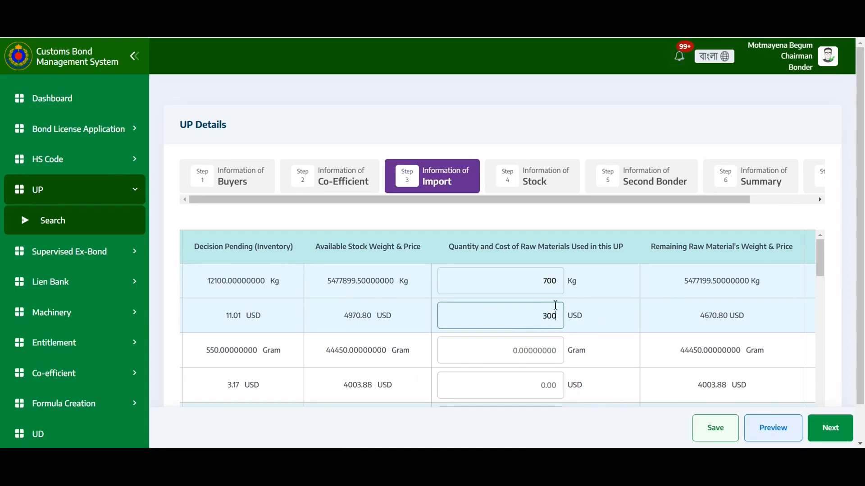
left_click(611, 319)
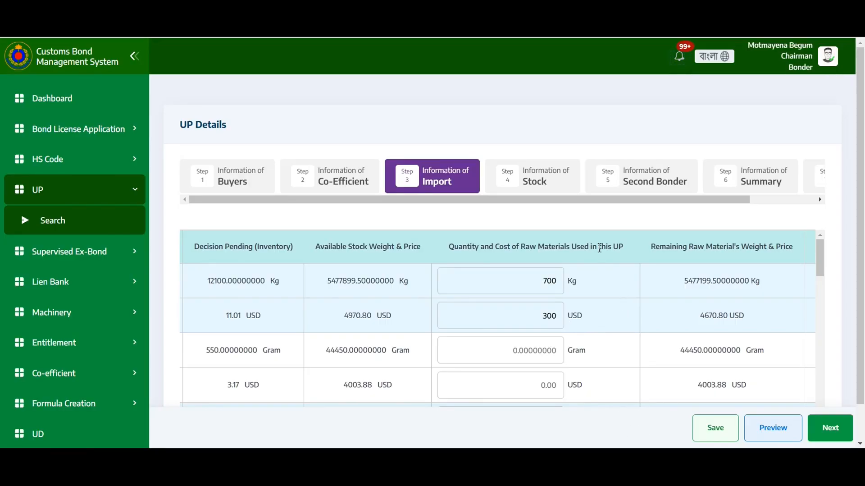
Save the import information.
scroll(600, 247, "right", 5)
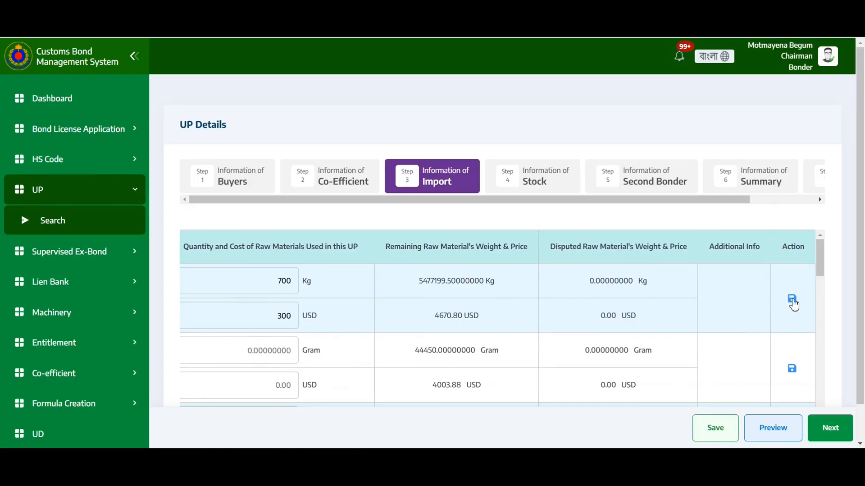
scroll(692, 324, "down", 3)
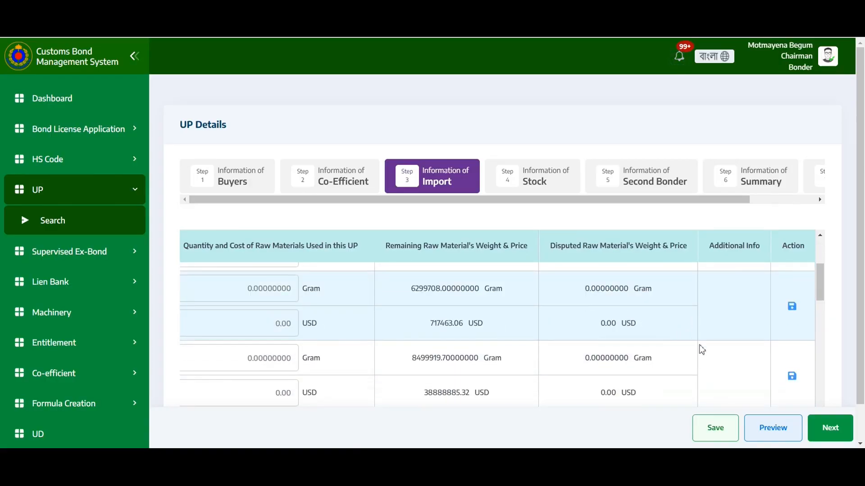
left_click(713, 431)
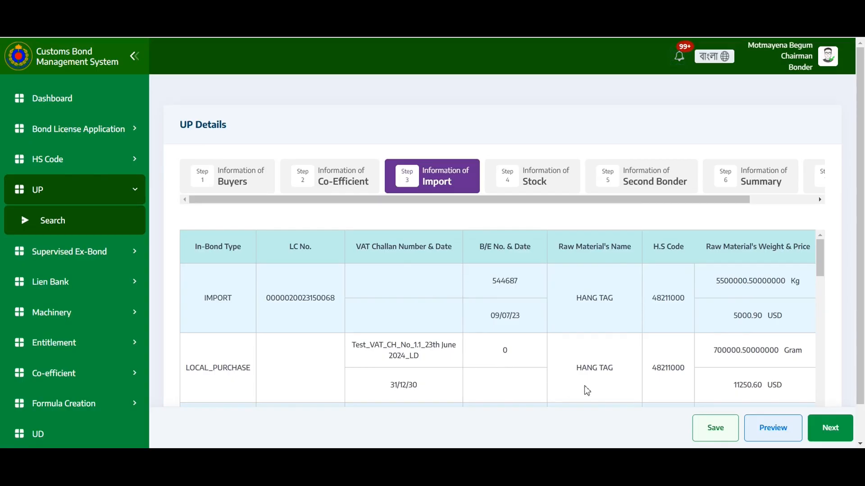
left_click(712, 433)
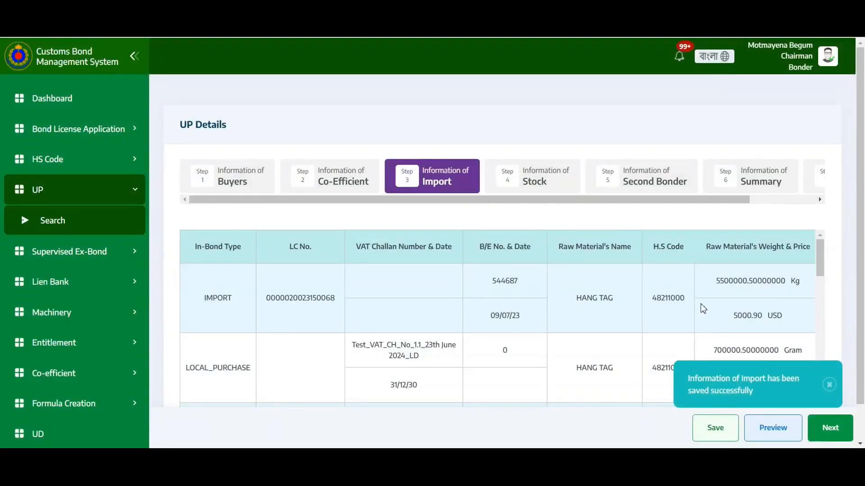
Advance to the Stock step and review the stock table columns and bonding capacity.
left_click(835, 437)
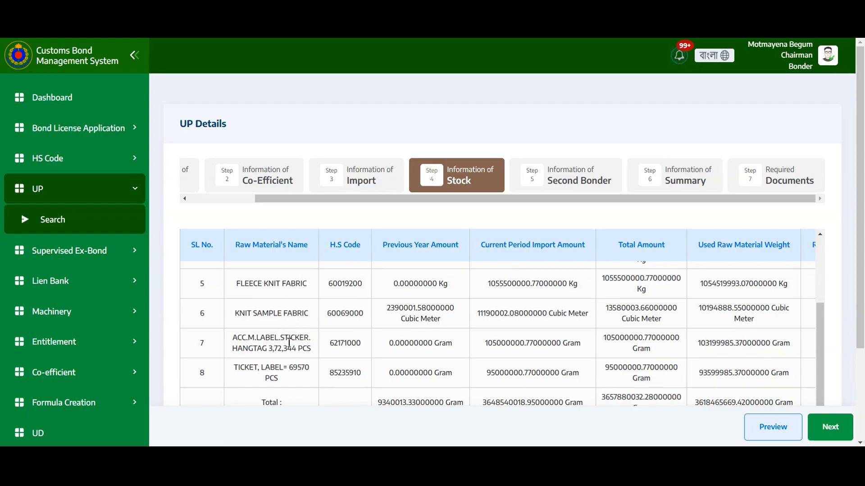
scroll(288, 336, "up", 5)
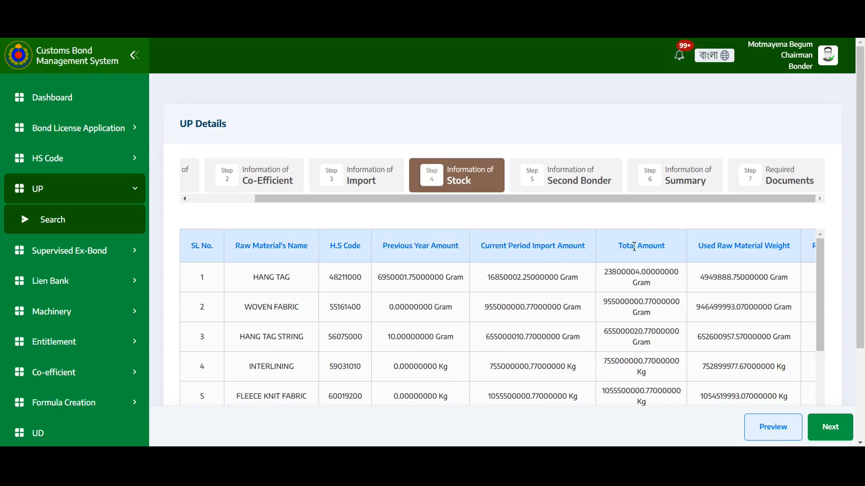
scroll(629, 251, "right", 5)
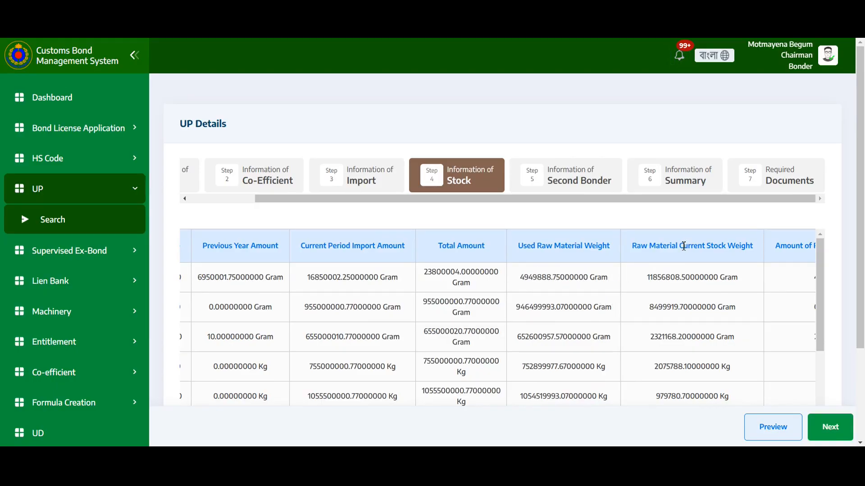
scroll(683, 246, "right", 3)
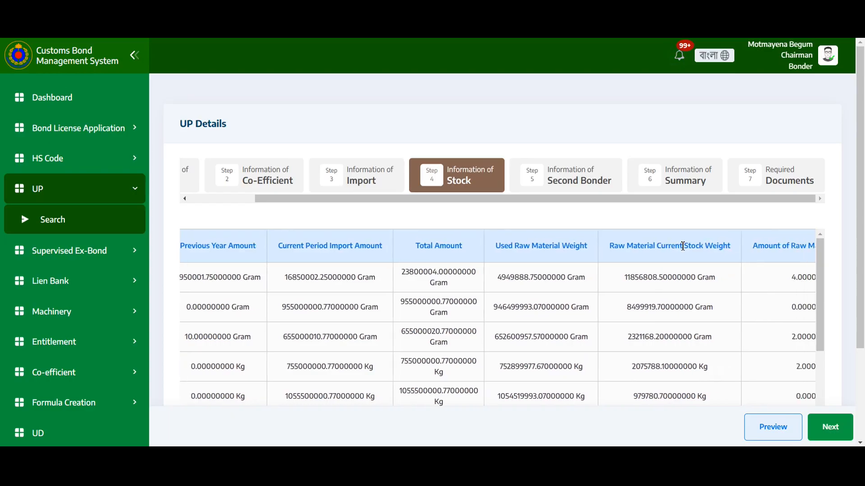
scroll(683, 246, "right", 2)
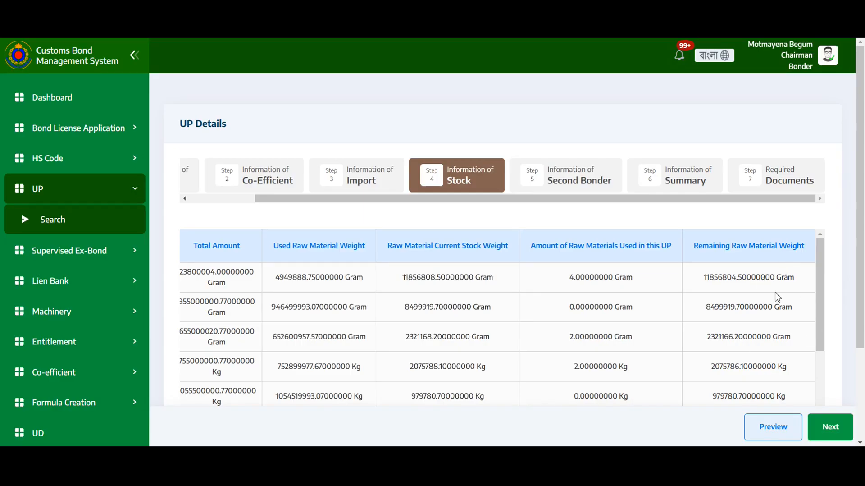
scroll(778, 298, "down", 5)
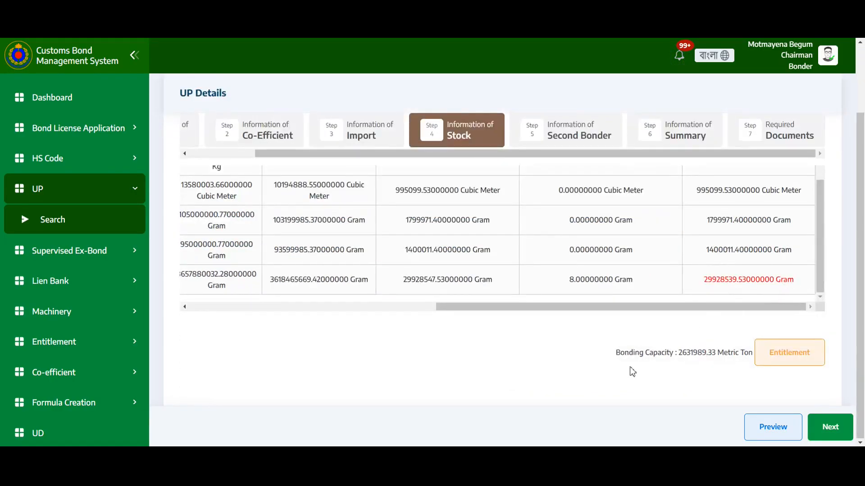
left_click_drag(618, 353, 754, 355)
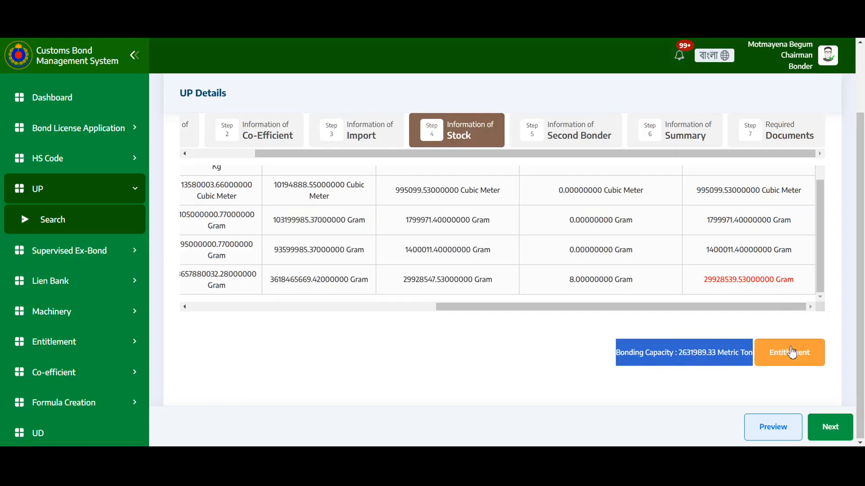
left_click(787, 380)
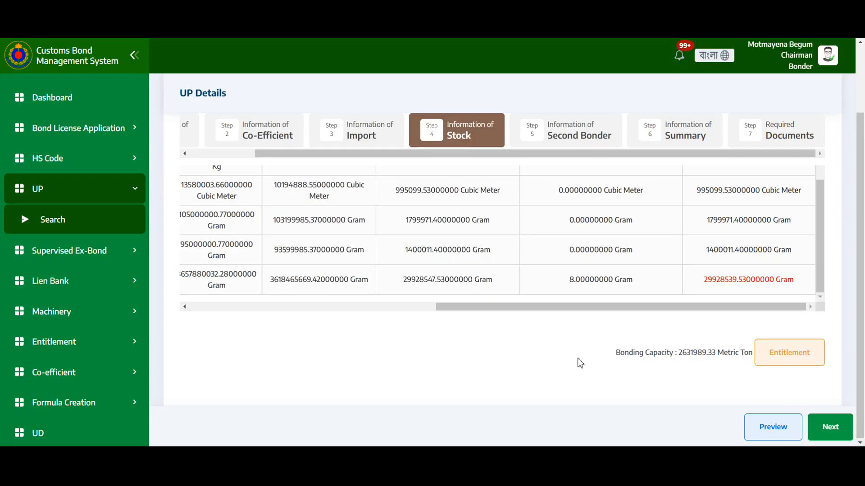
left_click_drag(704, 279, 795, 291)
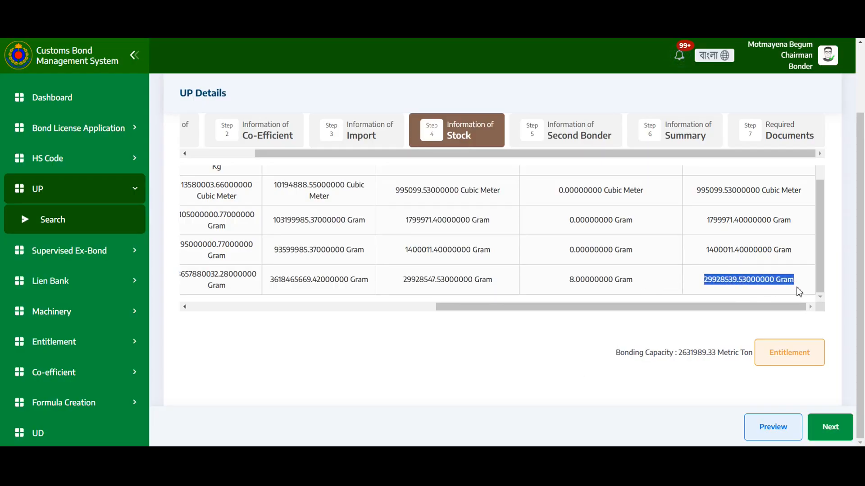
left_click(710, 336)
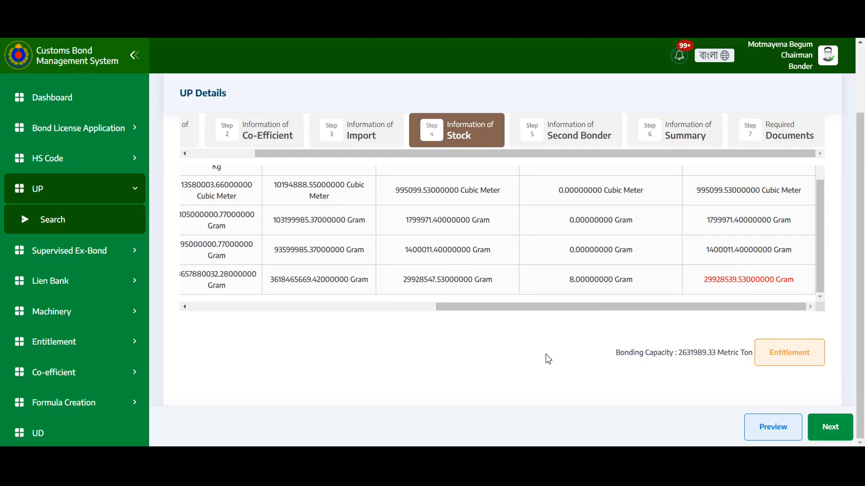
Open the Second Bonder step's add form and select 100% EXPORT ORIENTED SWEATER GARMENTS as the organization.
left_click(586, 139)
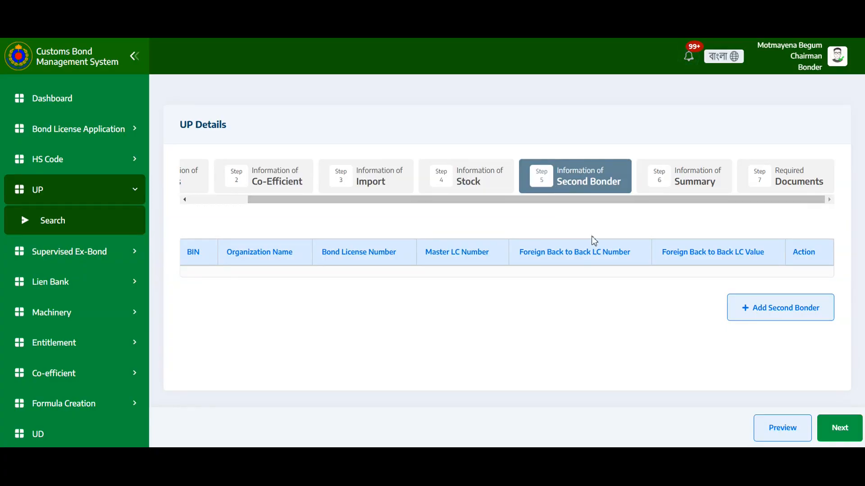
left_click(749, 315)
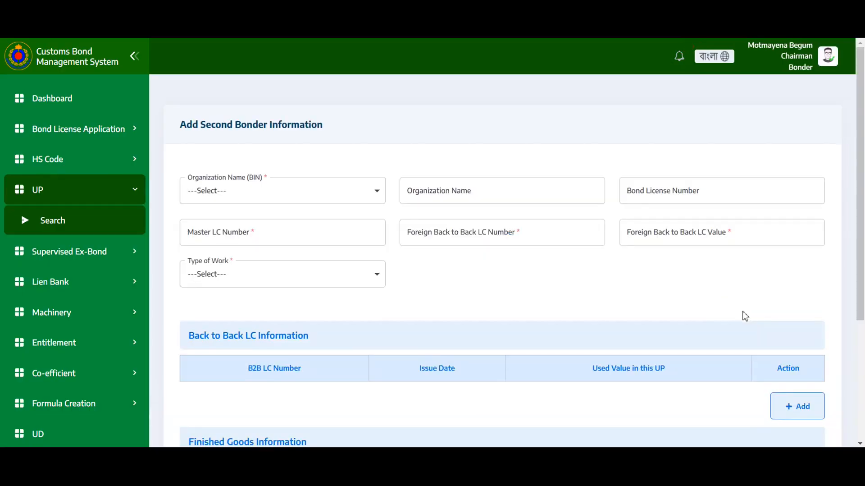
left_click(331, 191)
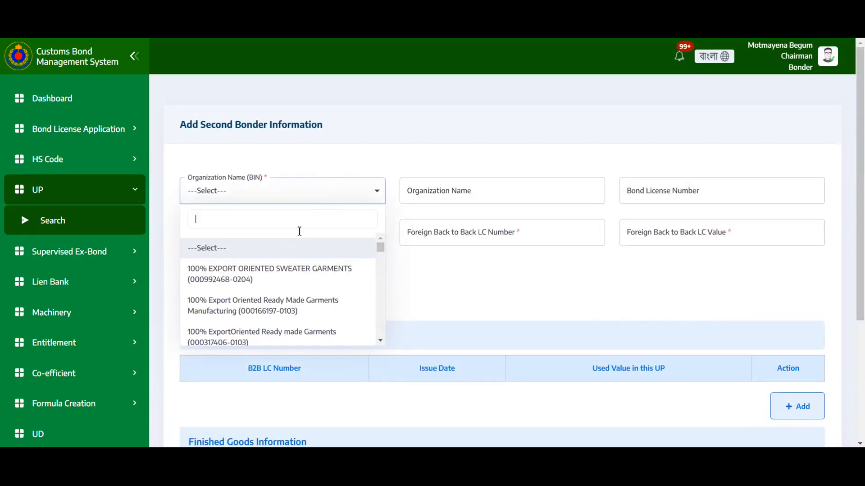
left_click(280, 283)
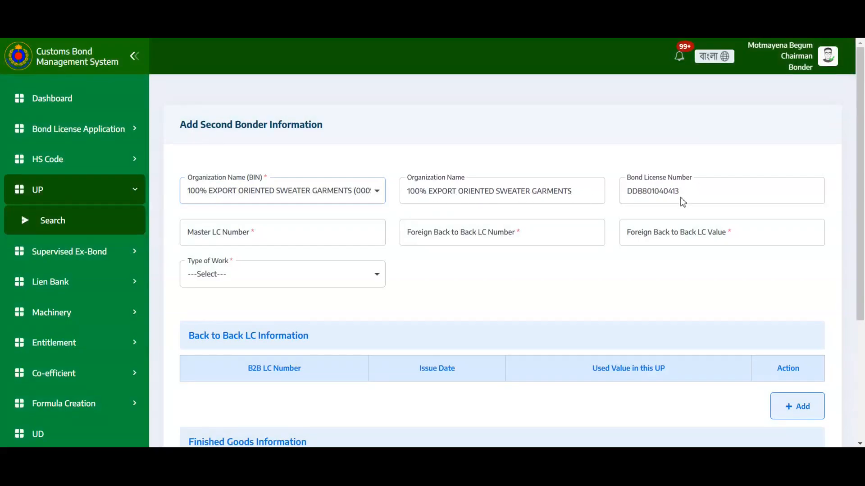
left_click(270, 224)
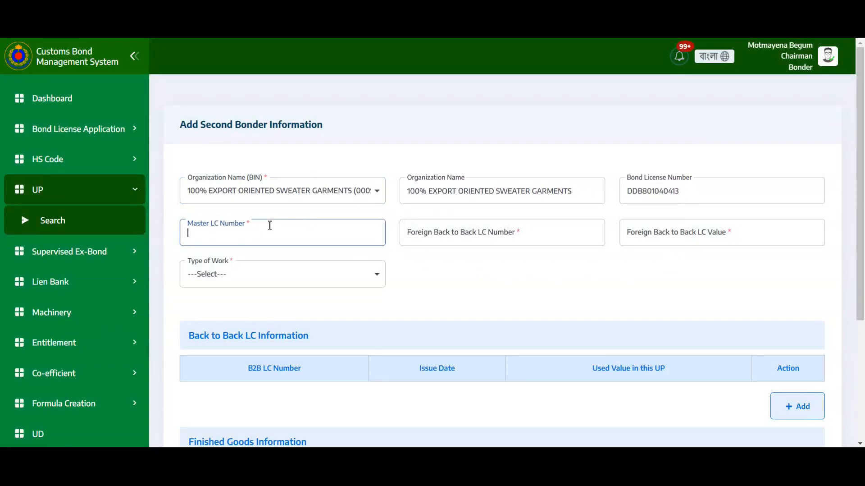
left_click(306, 280)
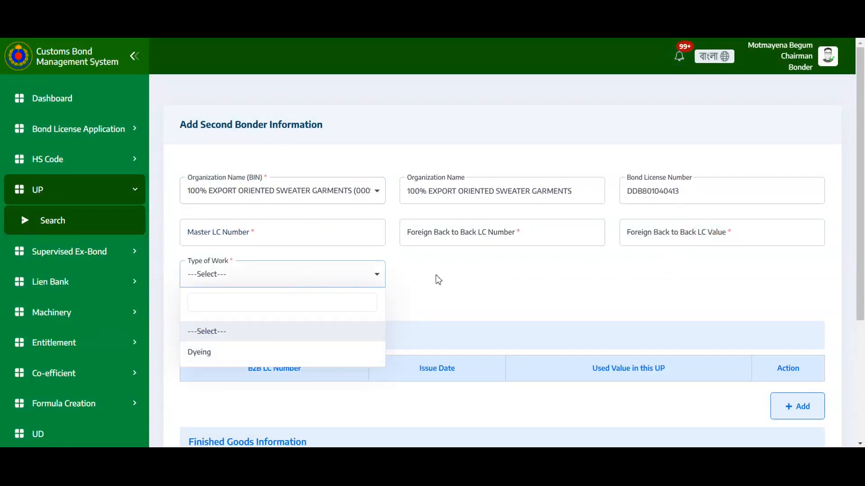
left_click(473, 281)
scroll(471, 283, "down", 4)
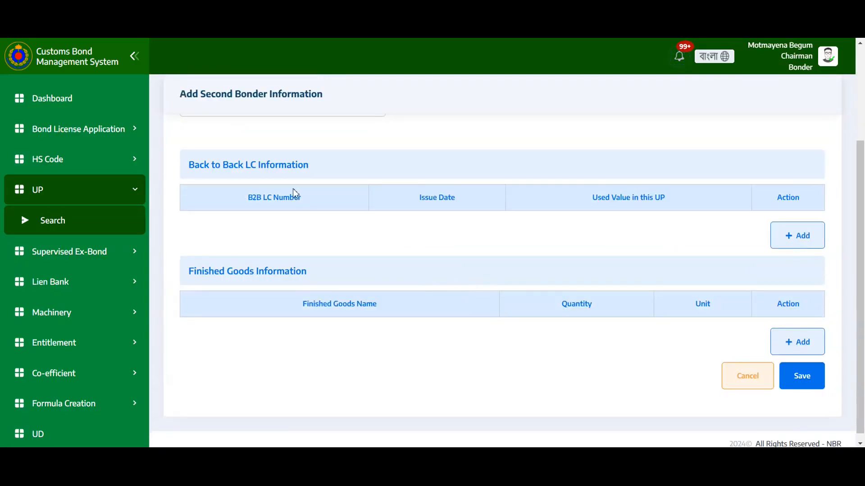
Open and close the Back to Back LC Information and finished goods add dialogs, leaving without saving.
left_click(793, 235)
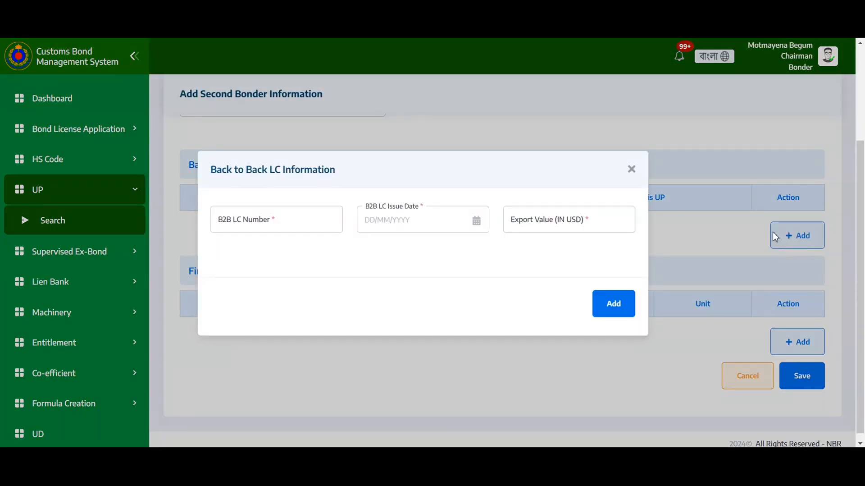
left_click(631, 171)
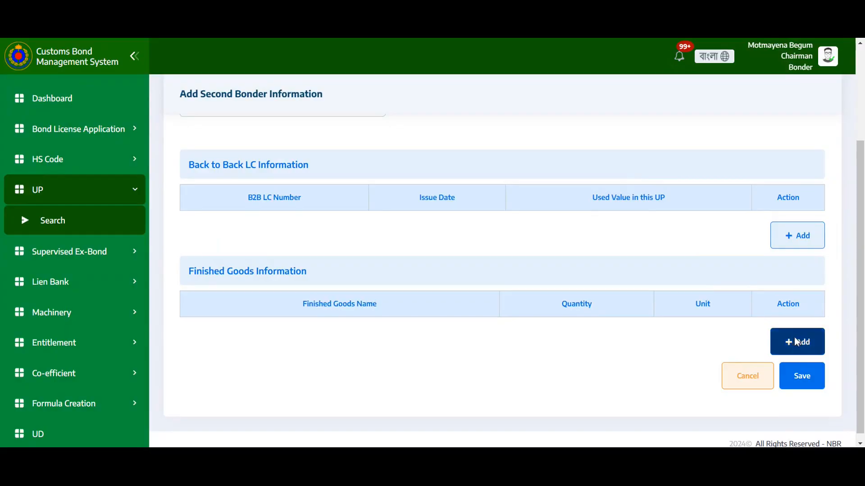
left_click(798, 341)
left_click(631, 140)
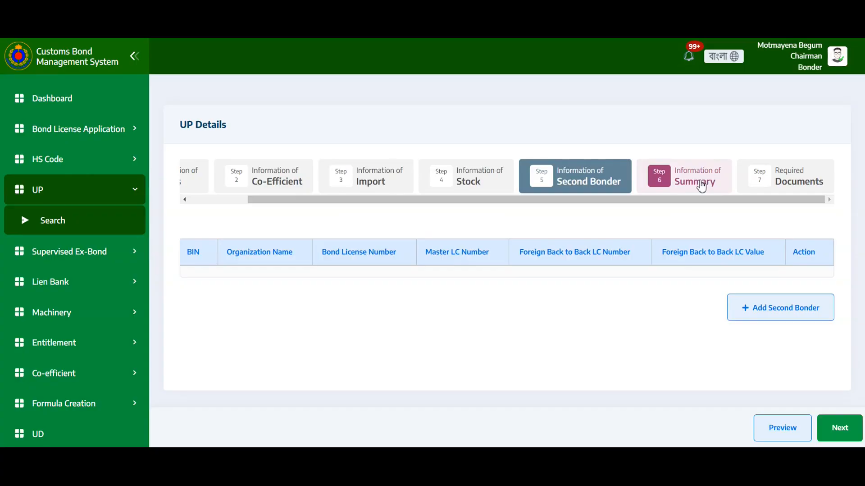
Open the Summary step and review the raw materials summary, finished goods description and value addition figures.
left_click(701, 184)
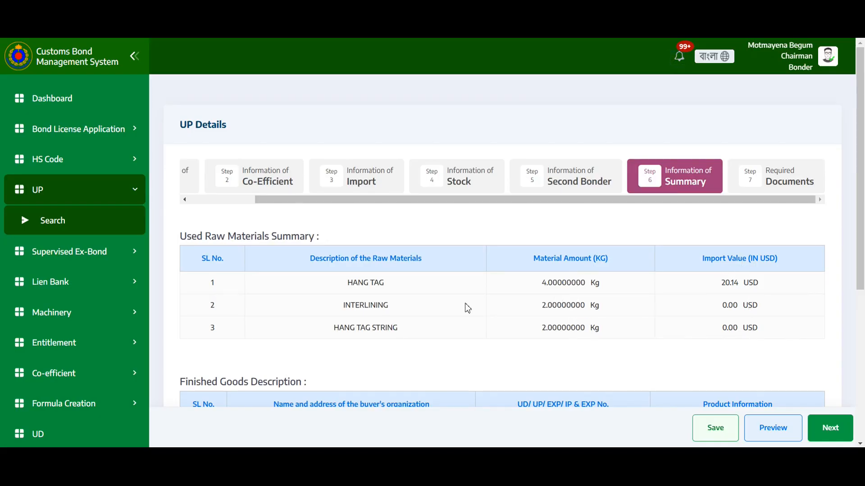
scroll(468, 308, "down", 4)
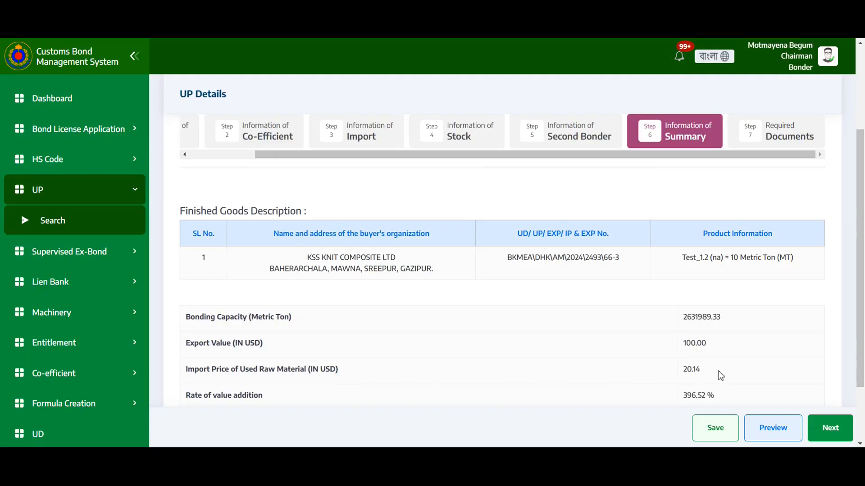
scroll(715, 346, "down", 2)
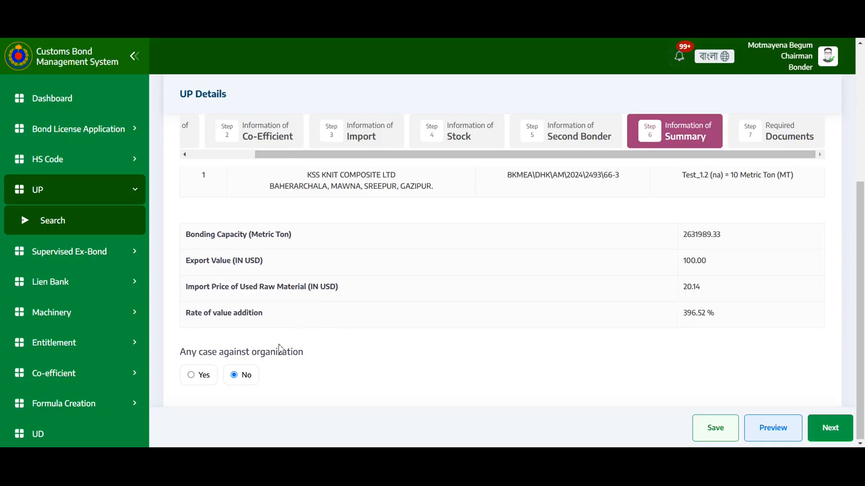
left_click(195, 375)
scroll(266, 377, "down", 2)
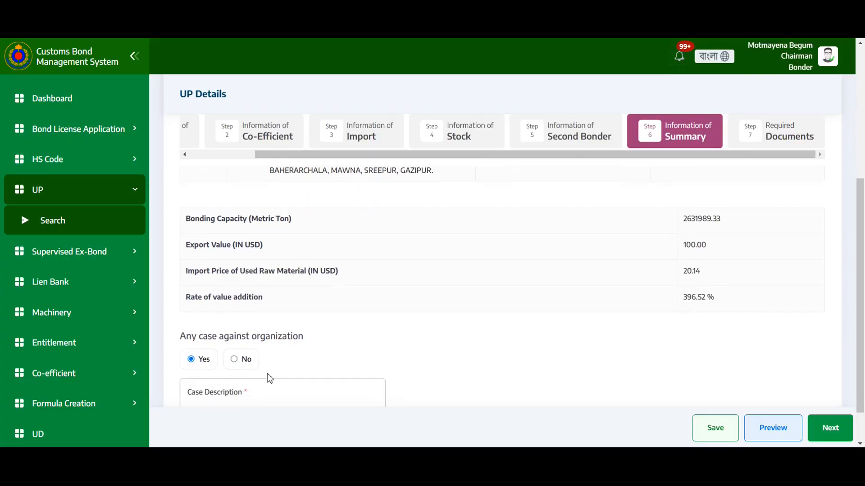
left_click(210, 356)
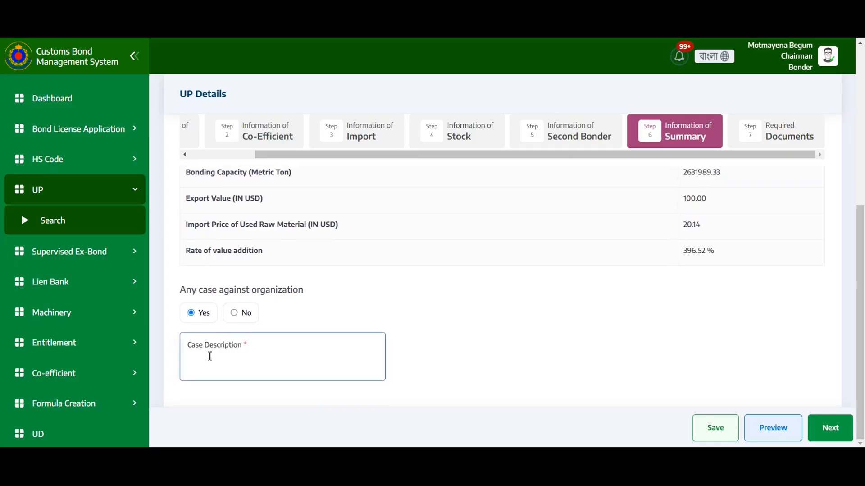
left_click(235, 313)
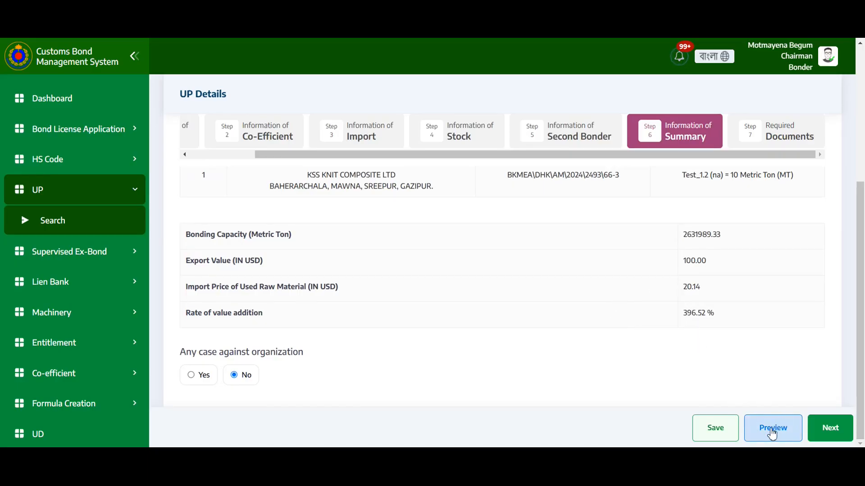
Open the Required Documents step and tick the declaration that all the above information is correct.
left_click(770, 129)
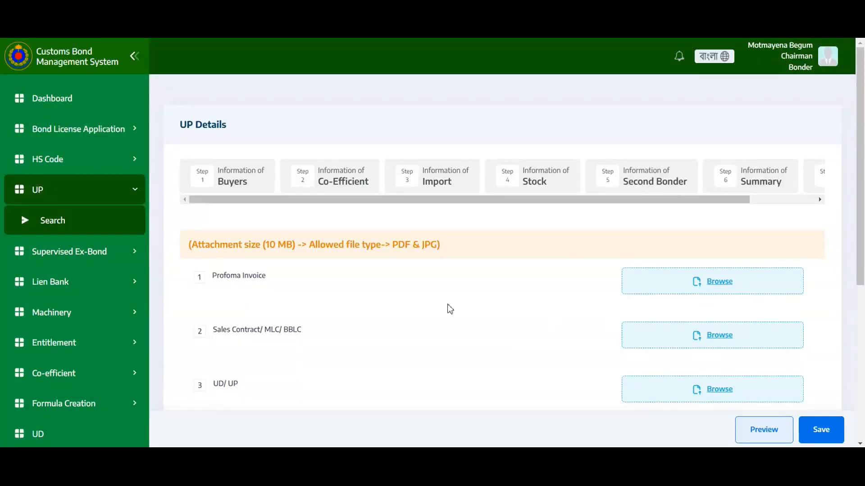
scroll(435, 314, "down", 5)
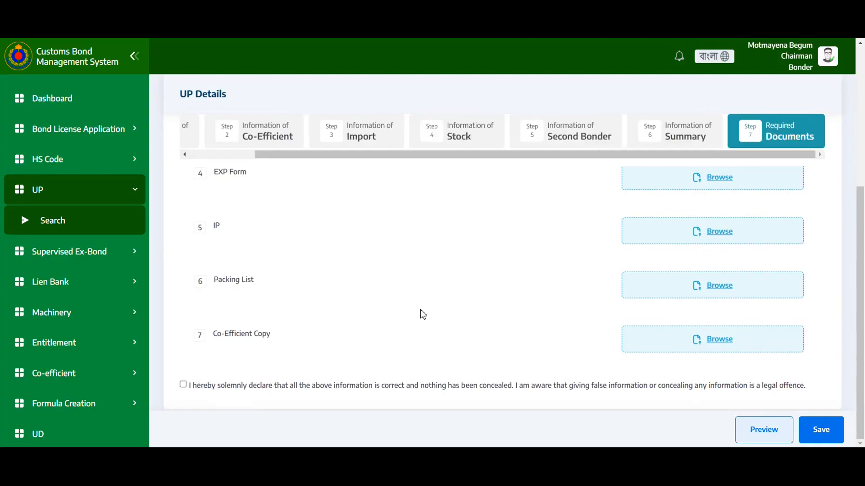
scroll(422, 314, "up", 5)
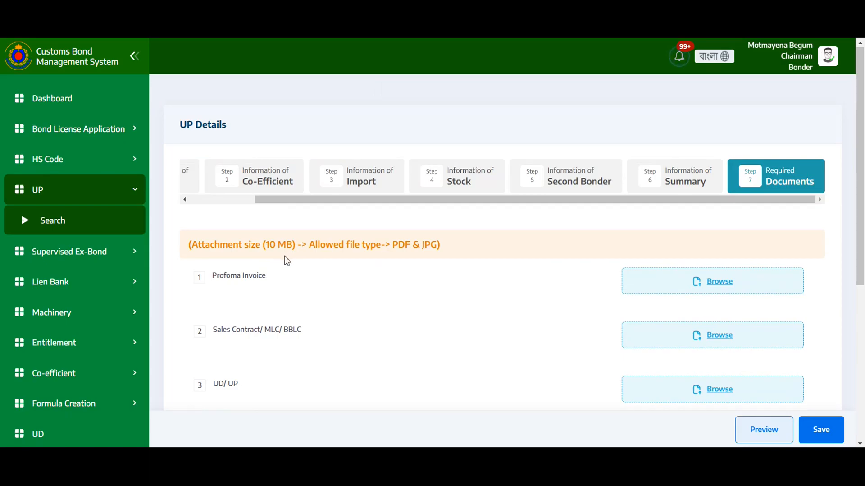
left_click_drag(396, 247, 460, 249)
left_click(436, 332)
scroll(438, 332, "down", 5)
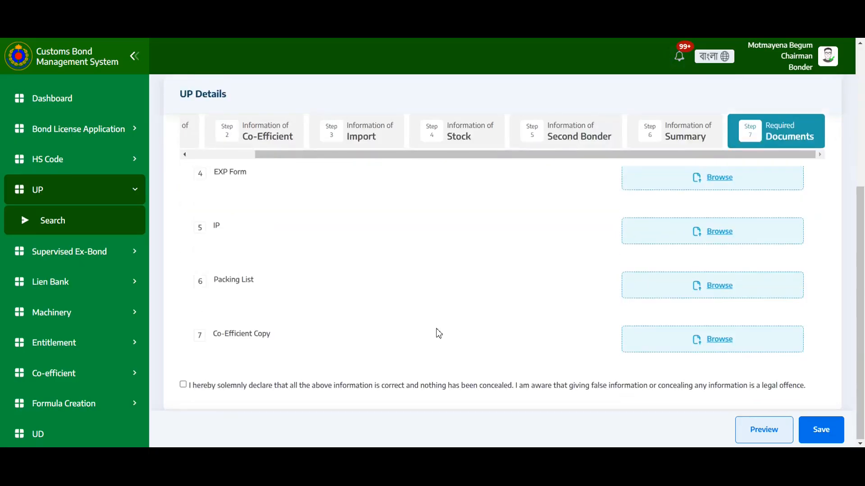
left_click(183, 384)
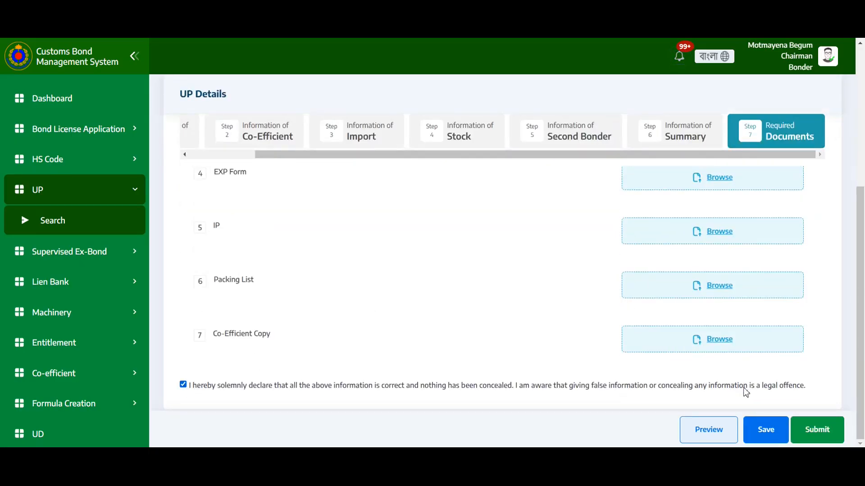